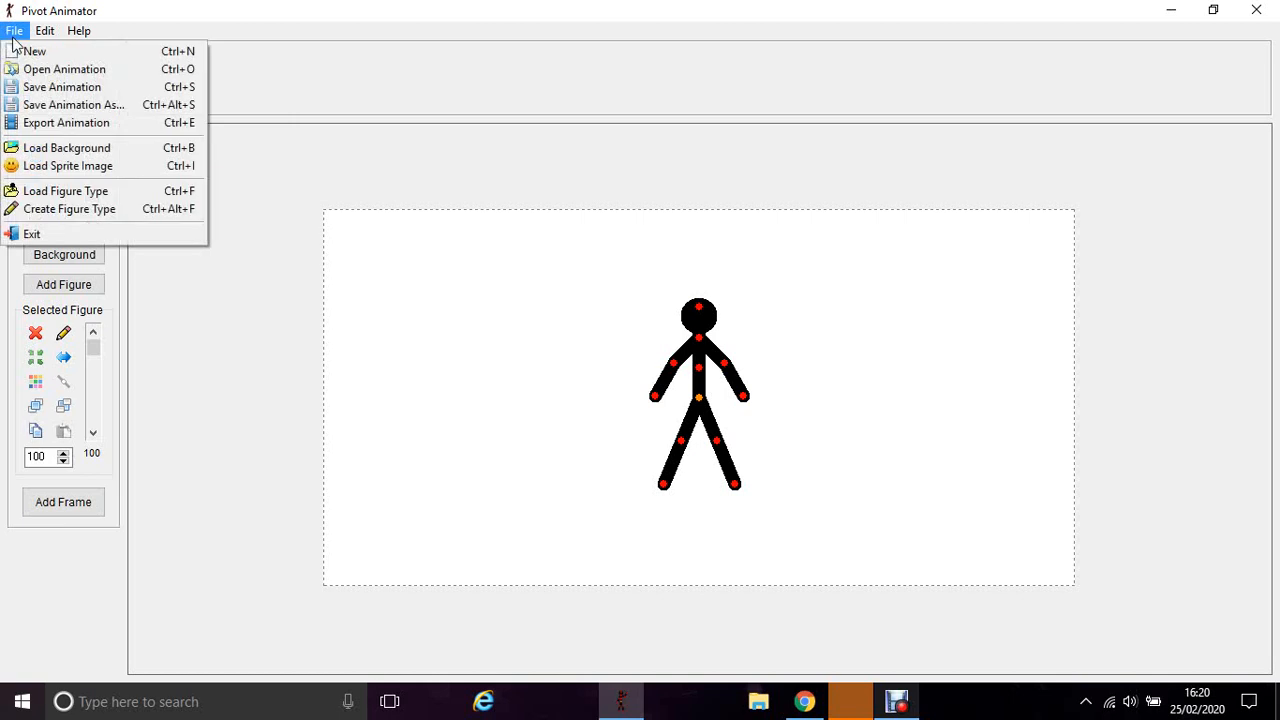
Step: Delete the default stick figure from the canvas and add a new one in its place
left_click(806, 300)
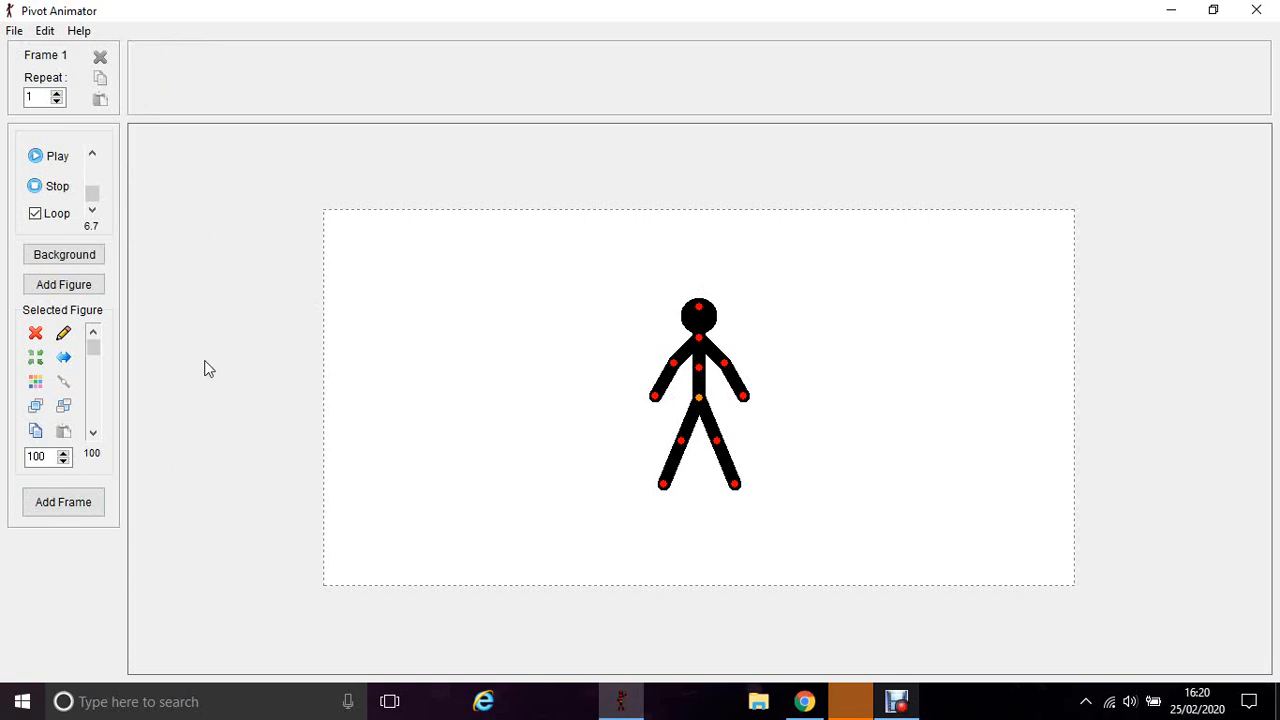
left_click(35, 334)
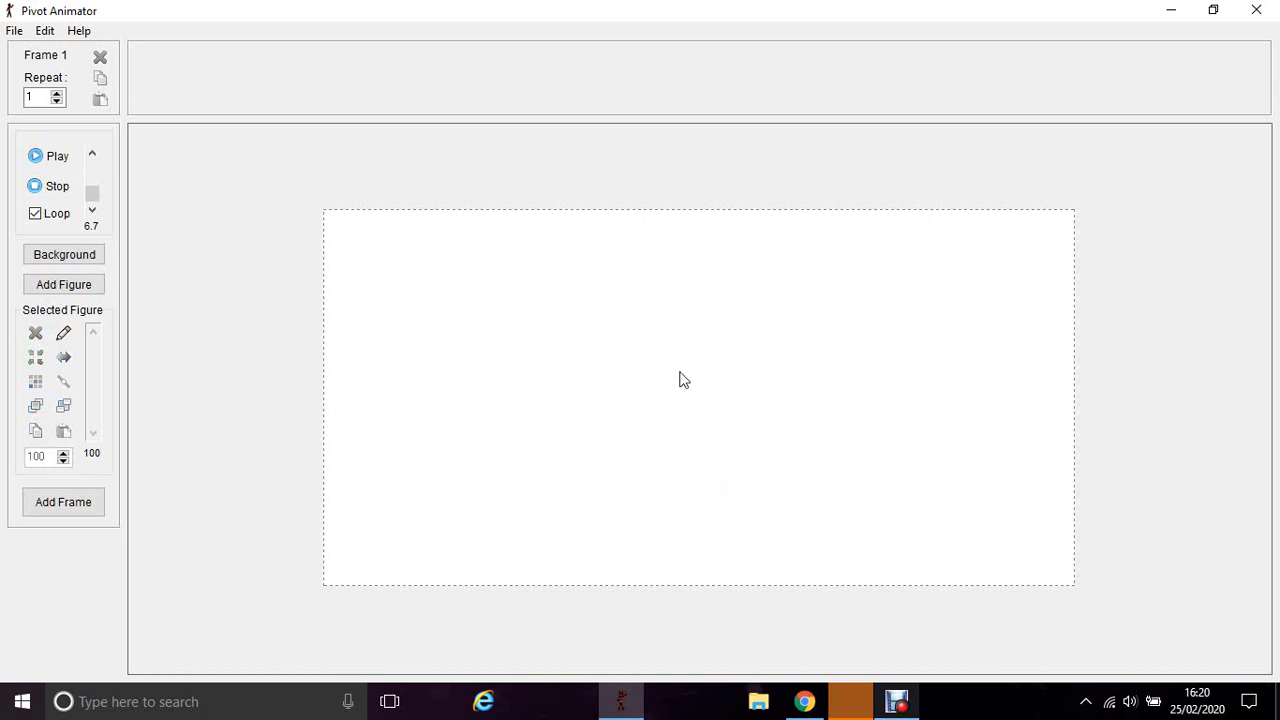
left_click(85, 289)
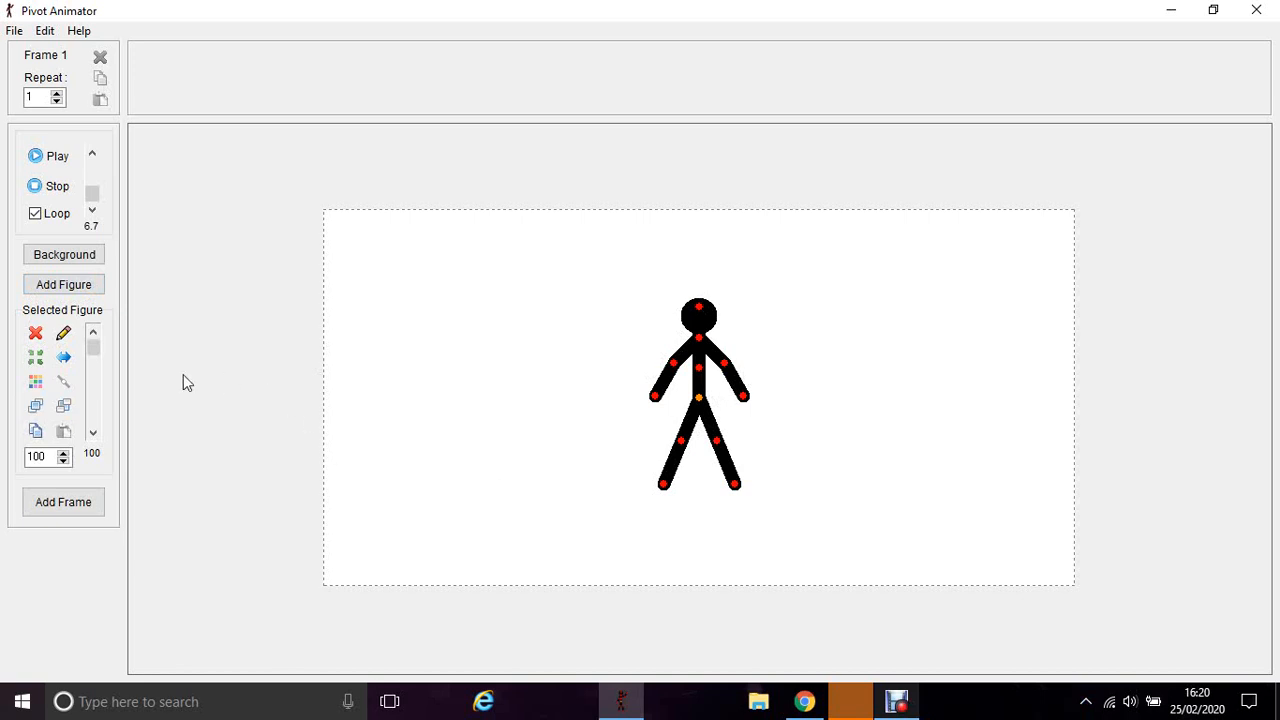
Step: Open the stick figure in the Stick Figure Builder to view its segments, and close the builder without changes
left_click(63, 335)
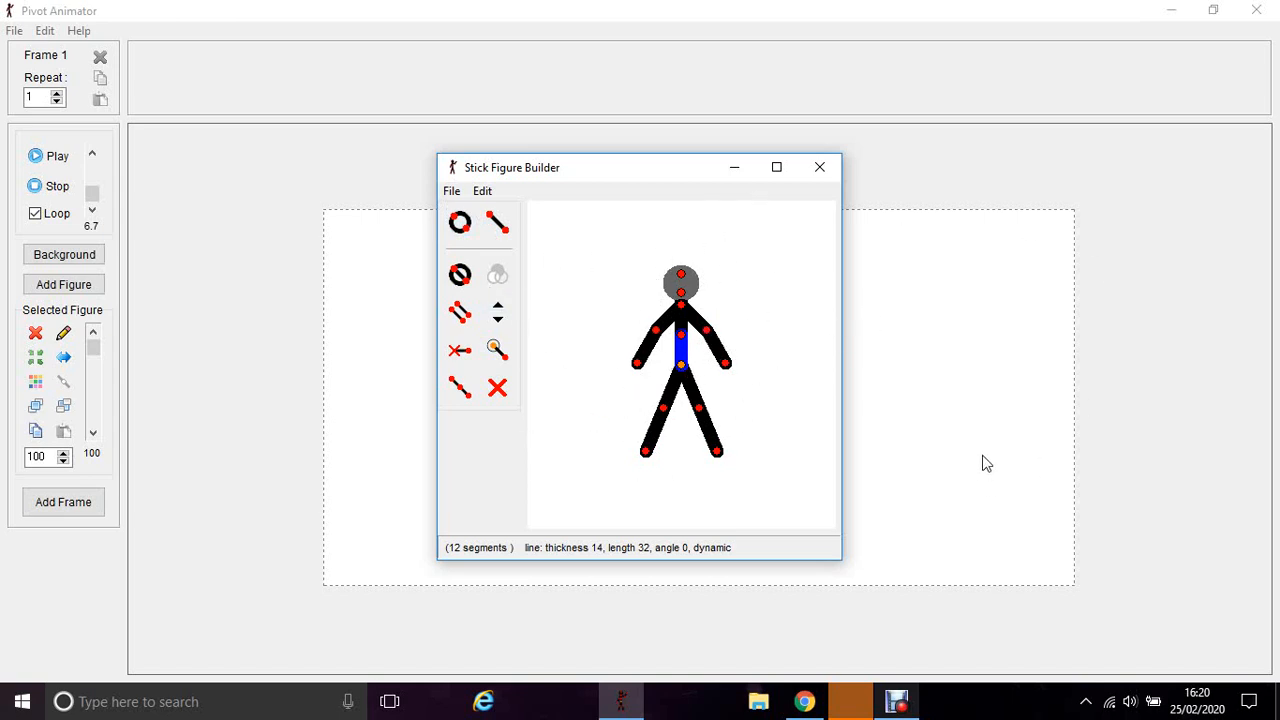
left_click(818, 170)
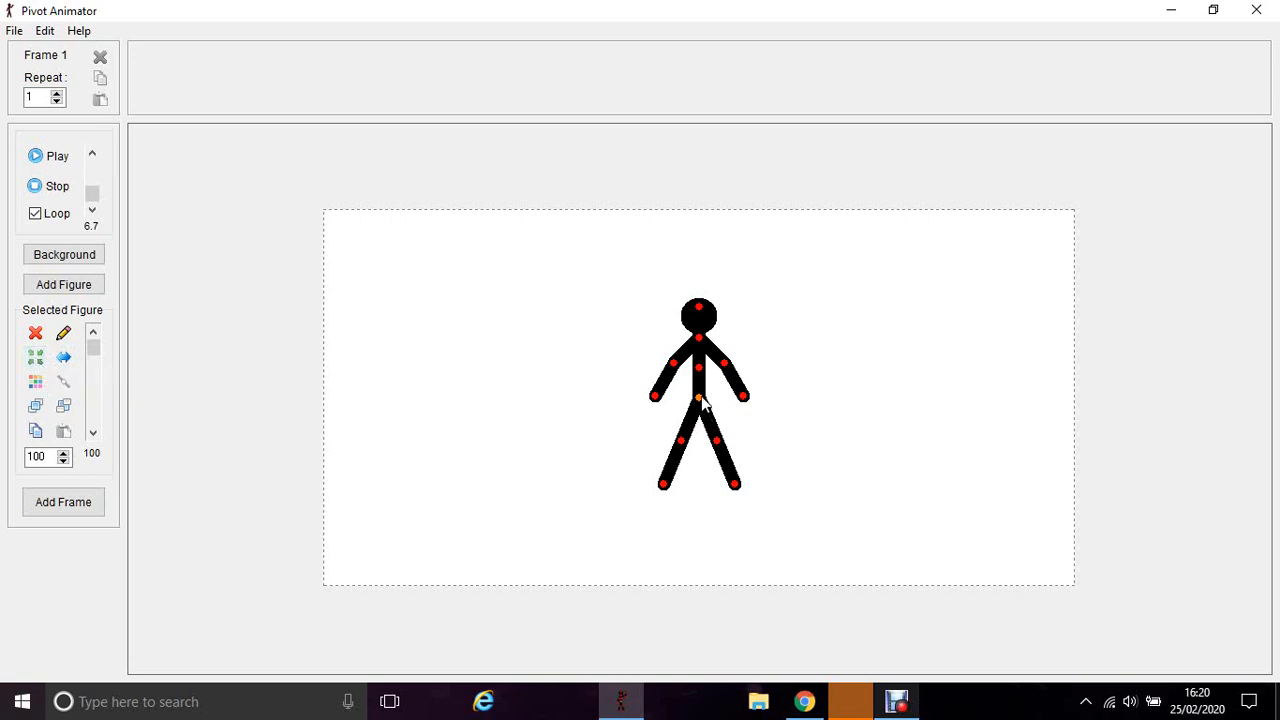
Step: Move the stick figure to the lower-left corner of the canvas and centre it on the canvas again
left_click_drag(703, 400, 397, 500)
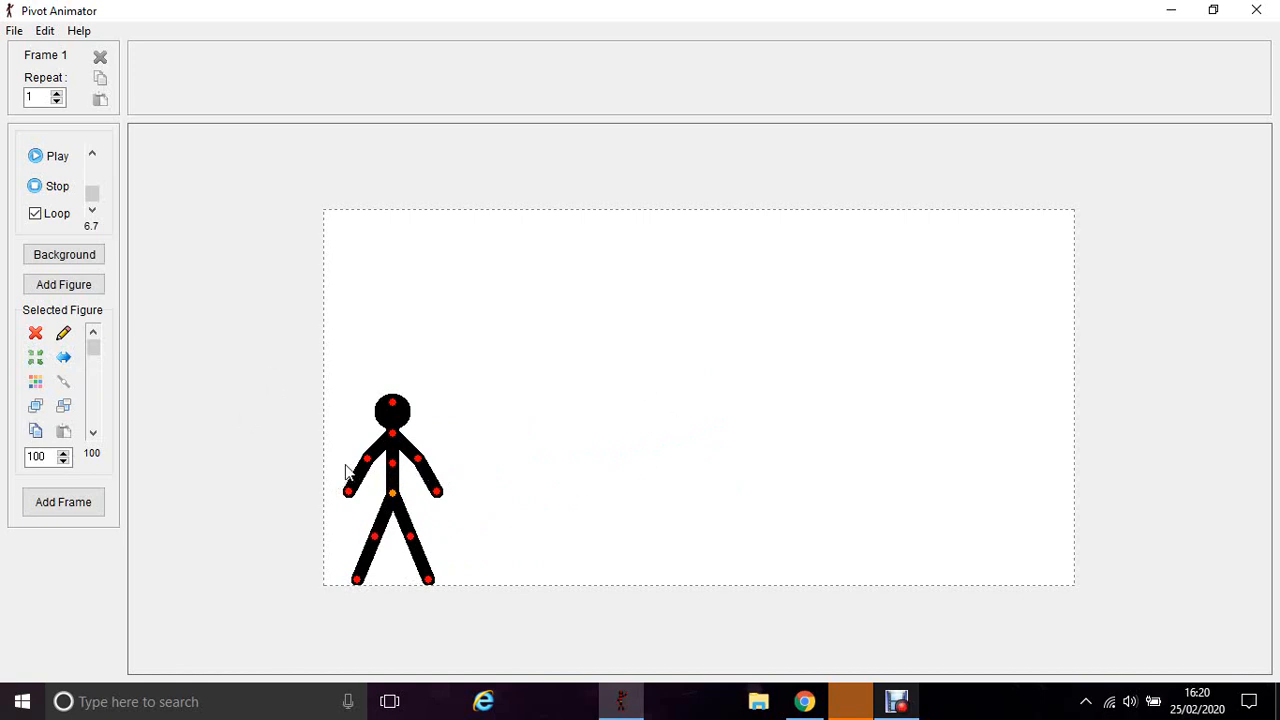
left_click(35, 357)
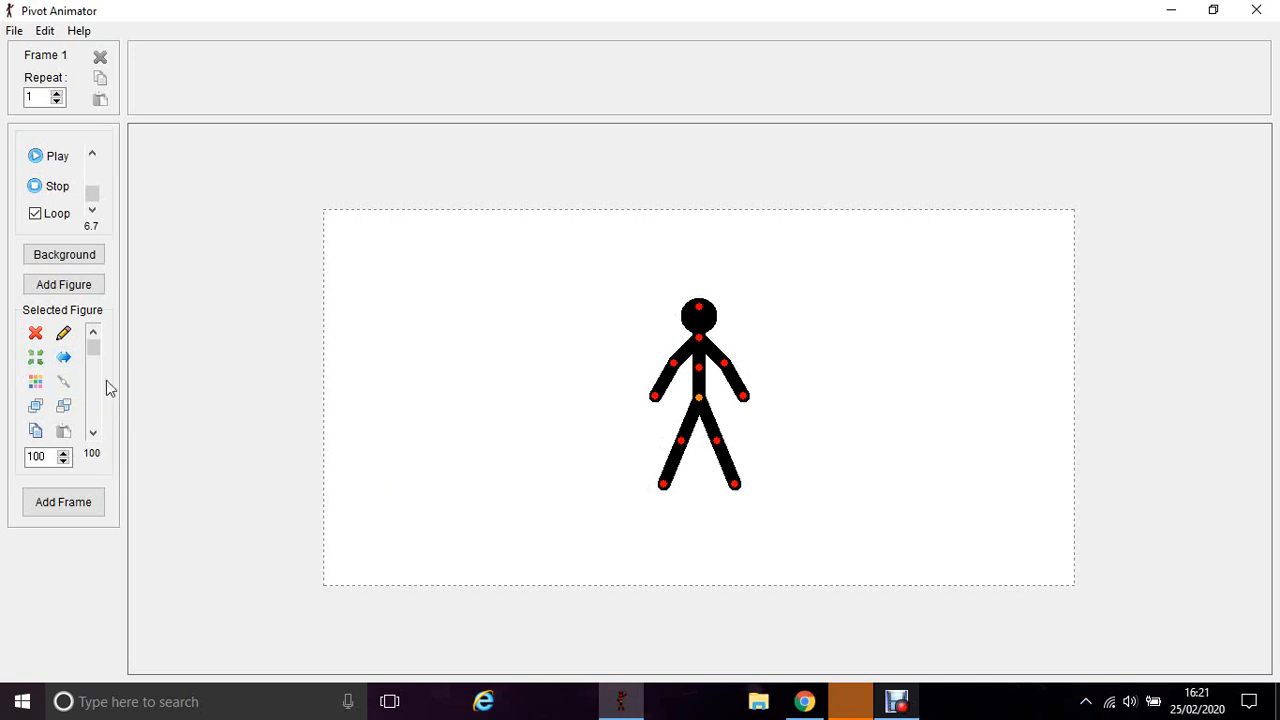
Step: Bend one leg of the stick figure at hip and knee, and flip the figure back and forth several times
left_click_drag(681, 440, 697, 444)
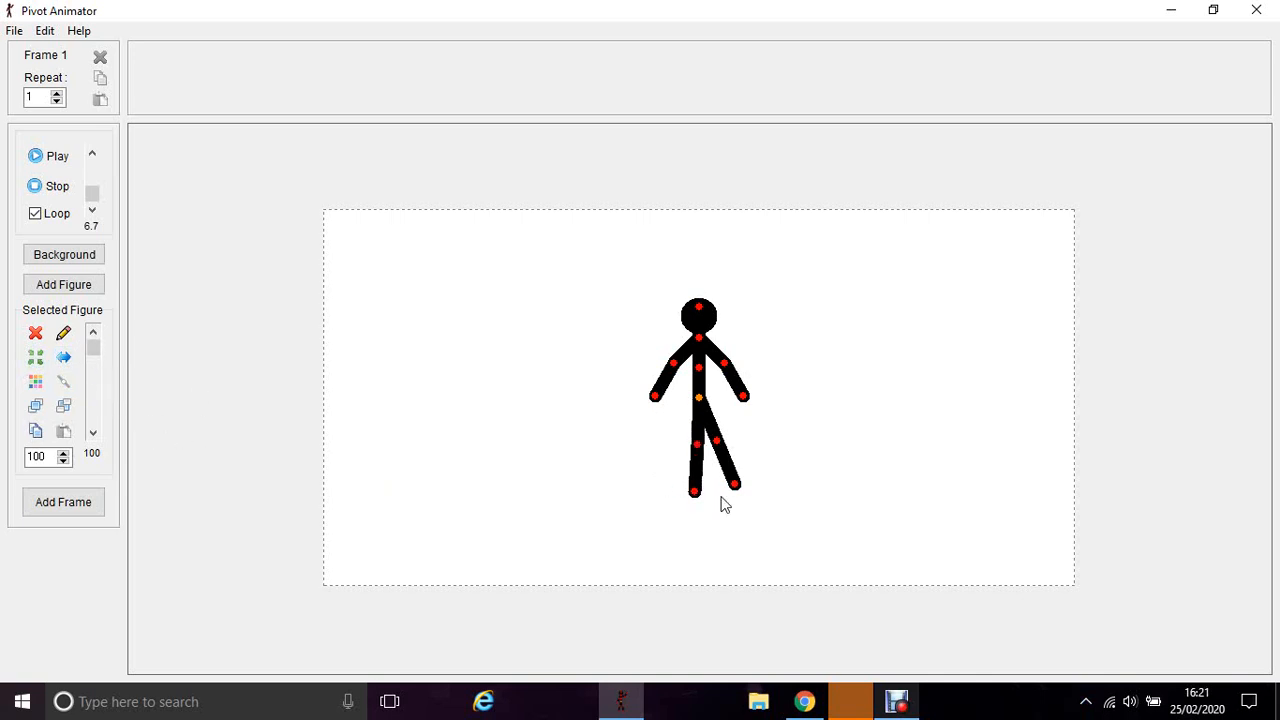
left_click_drag(697, 500, 716, 488)
left_click(66, 357)
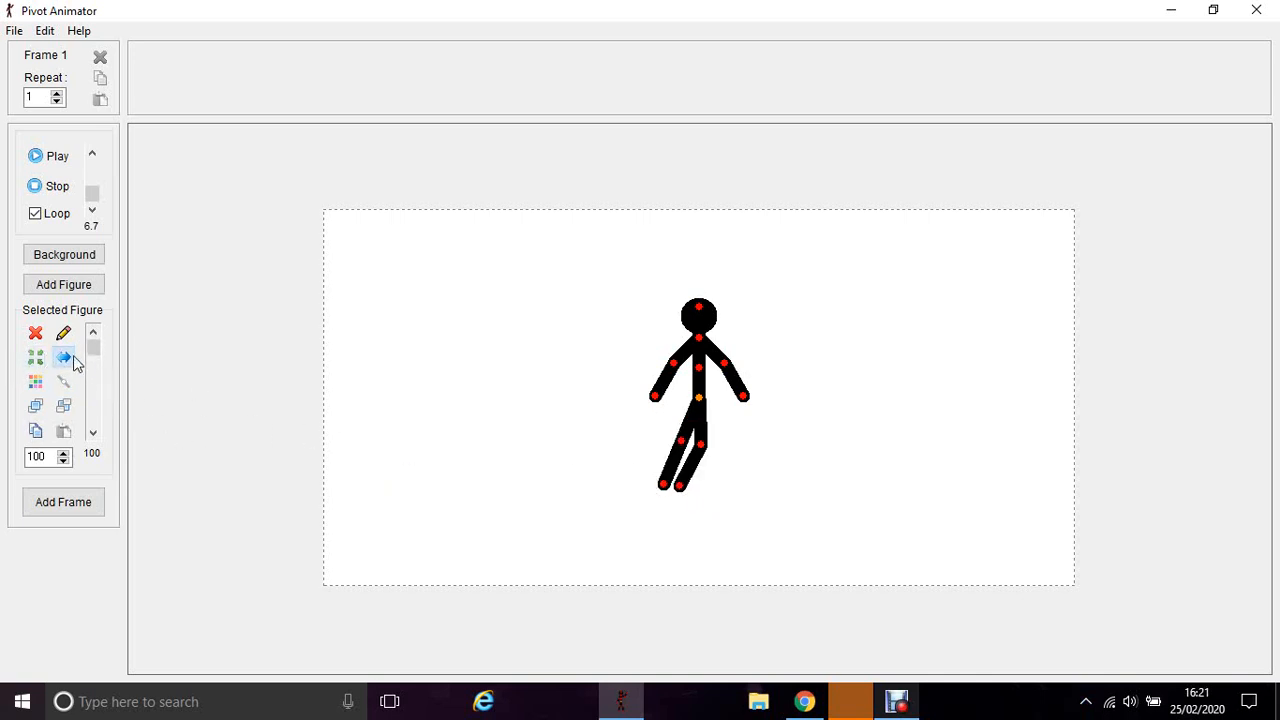
double_click(72, 358)
left_click(72, 358)
left_click(73, 358)
left_click(73, 358)
left_click_drag(699, 453, 684, 482)
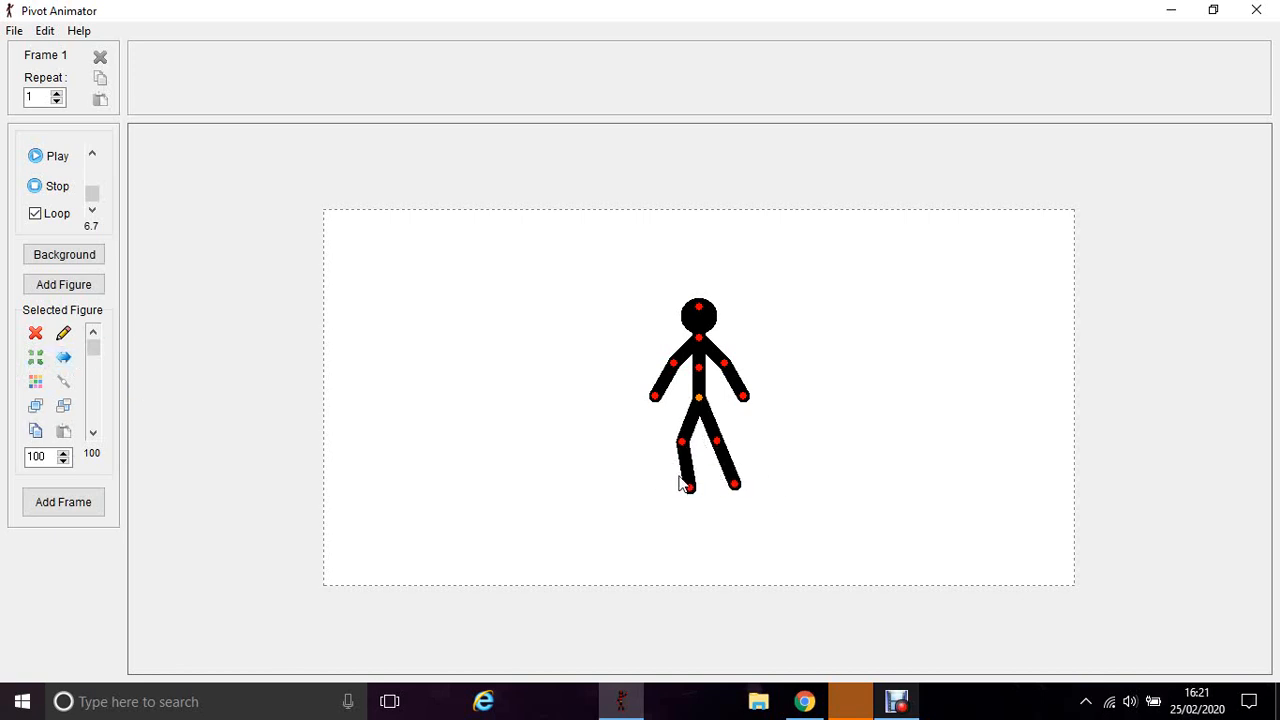
Step: Replace the posed figure with a fresh default figure and change its colour to the basic purple
left_click(35, 333)
left_click(70, 284)
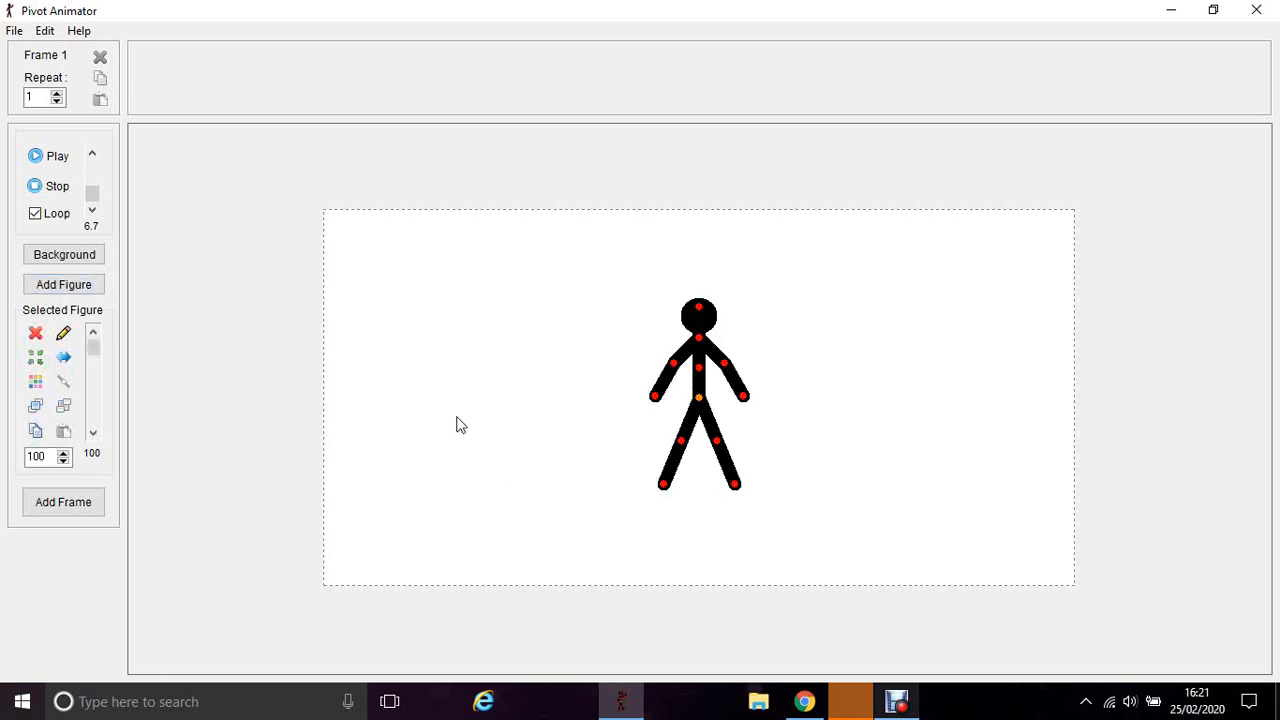
left_click(34, 383)
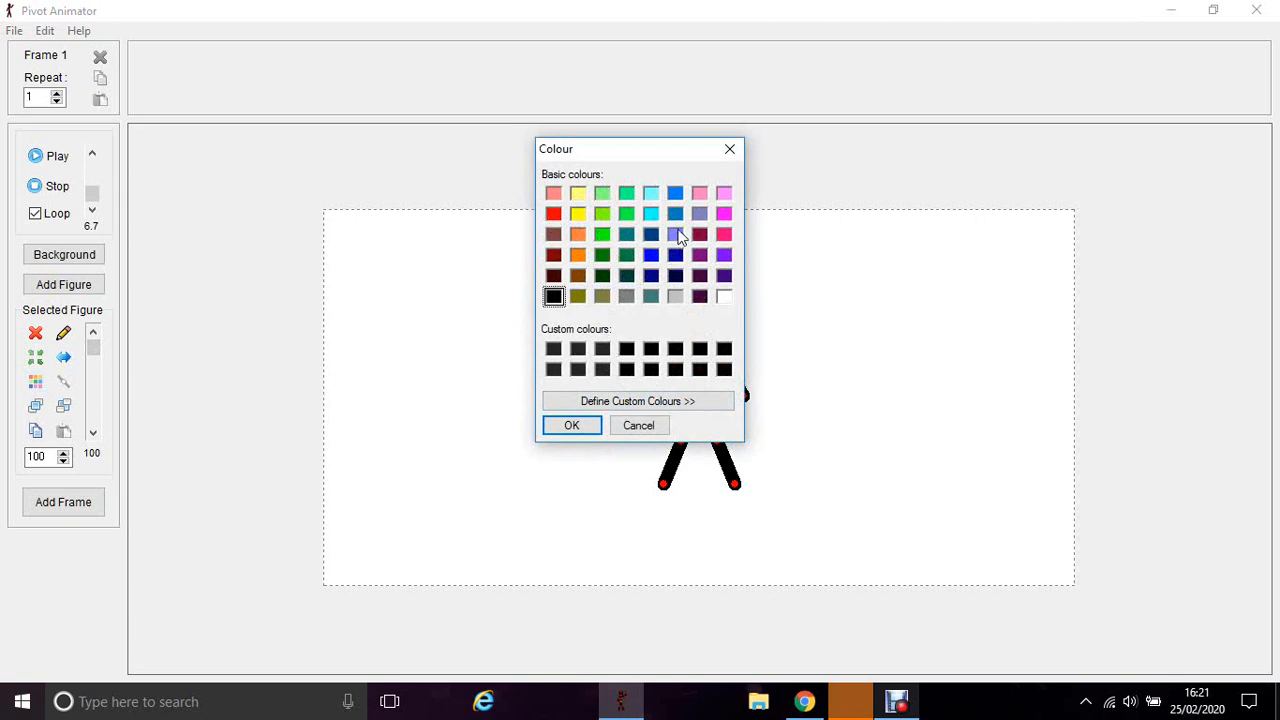
left_click(724, 213)
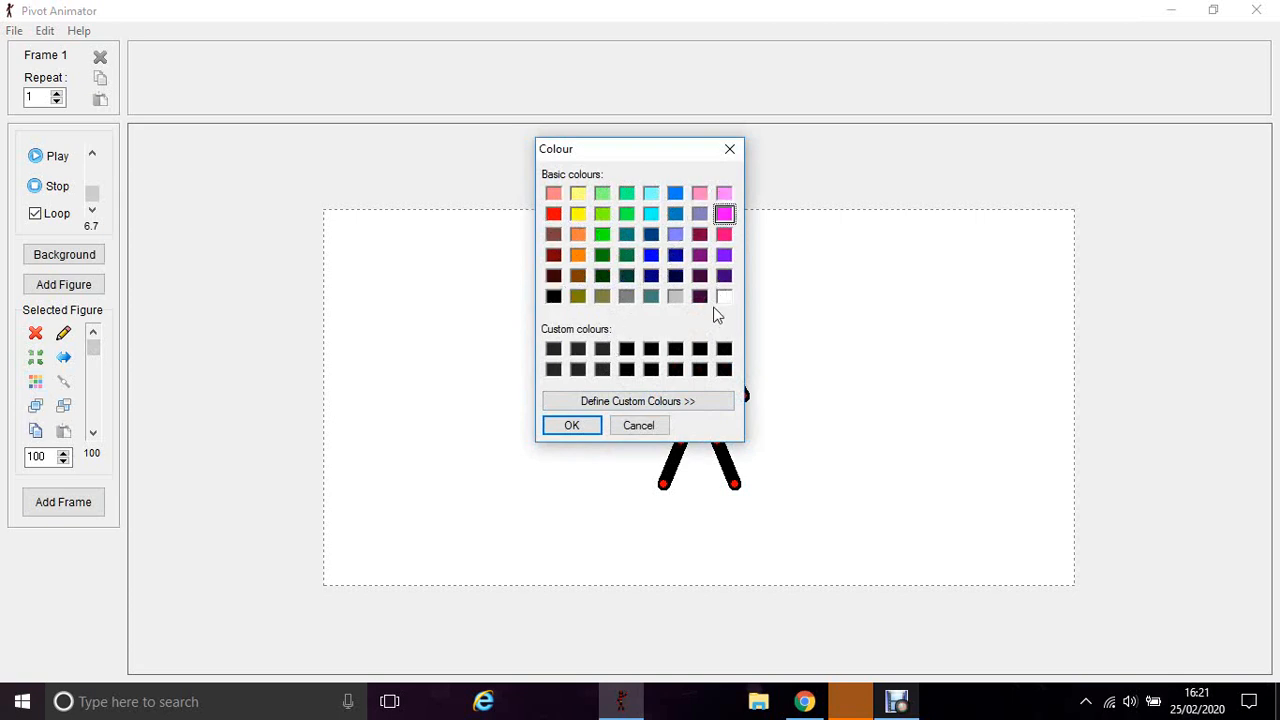
left_click(699, 254)
left_click(583, 429)
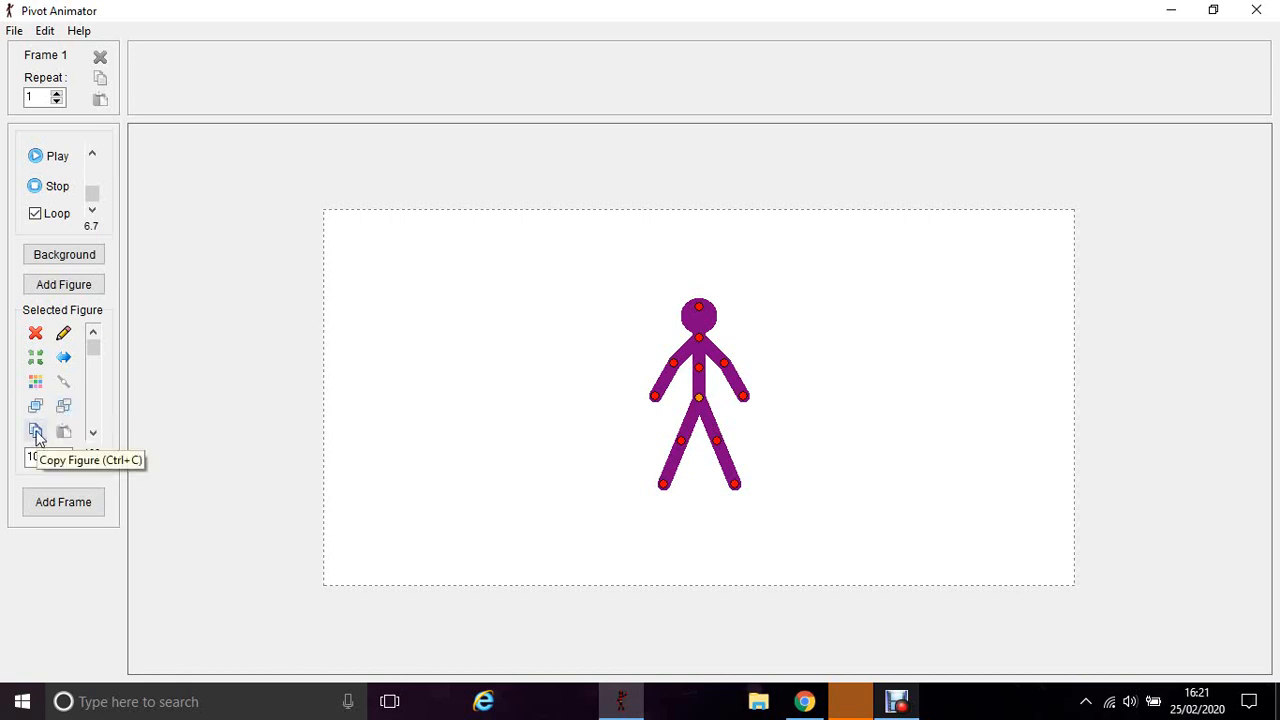
Step: Copy the purple figure, move the original to the left, and paste the copy level beside it
left_click(36, 434)
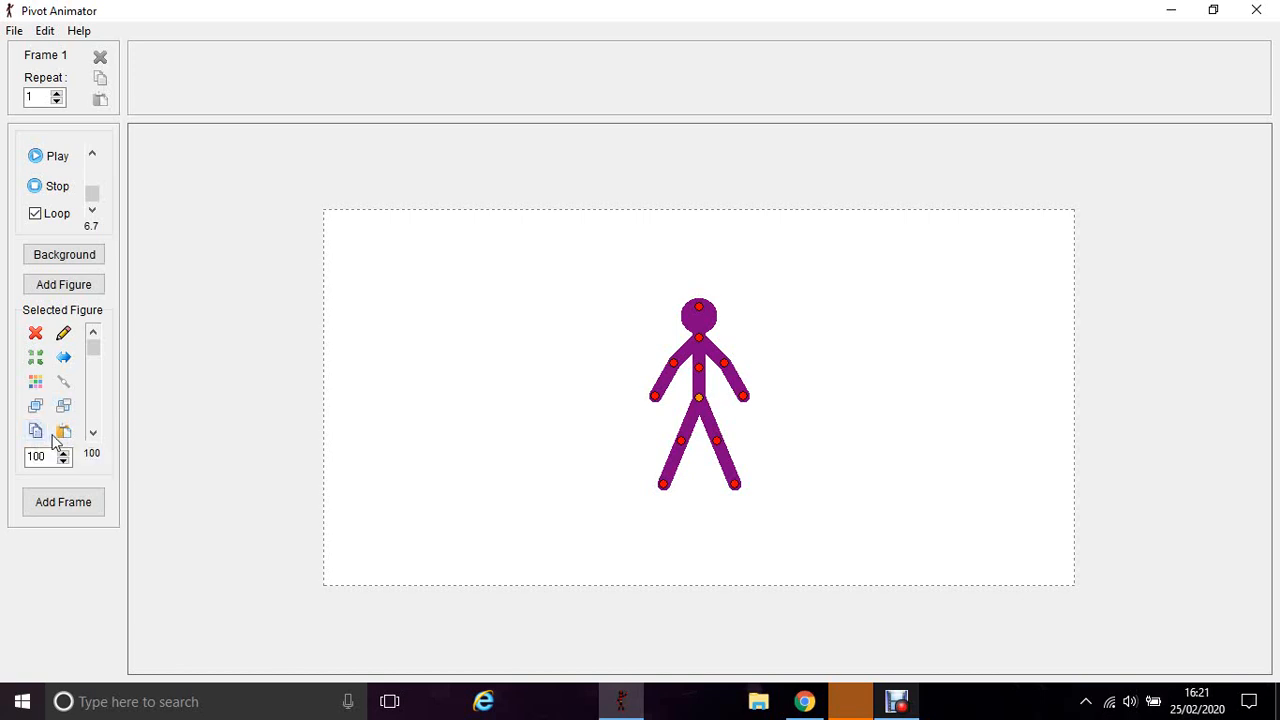
left_click_drag(697, 407, 620, 413)
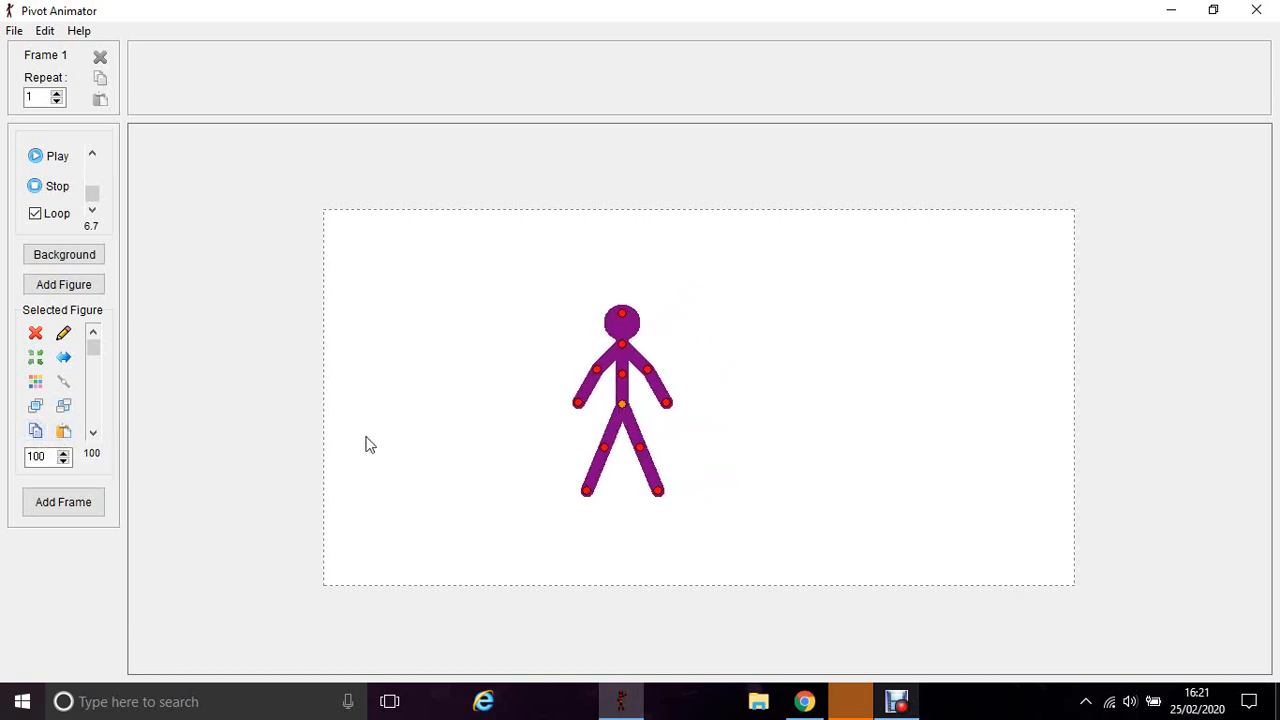
left_click(63, 431)
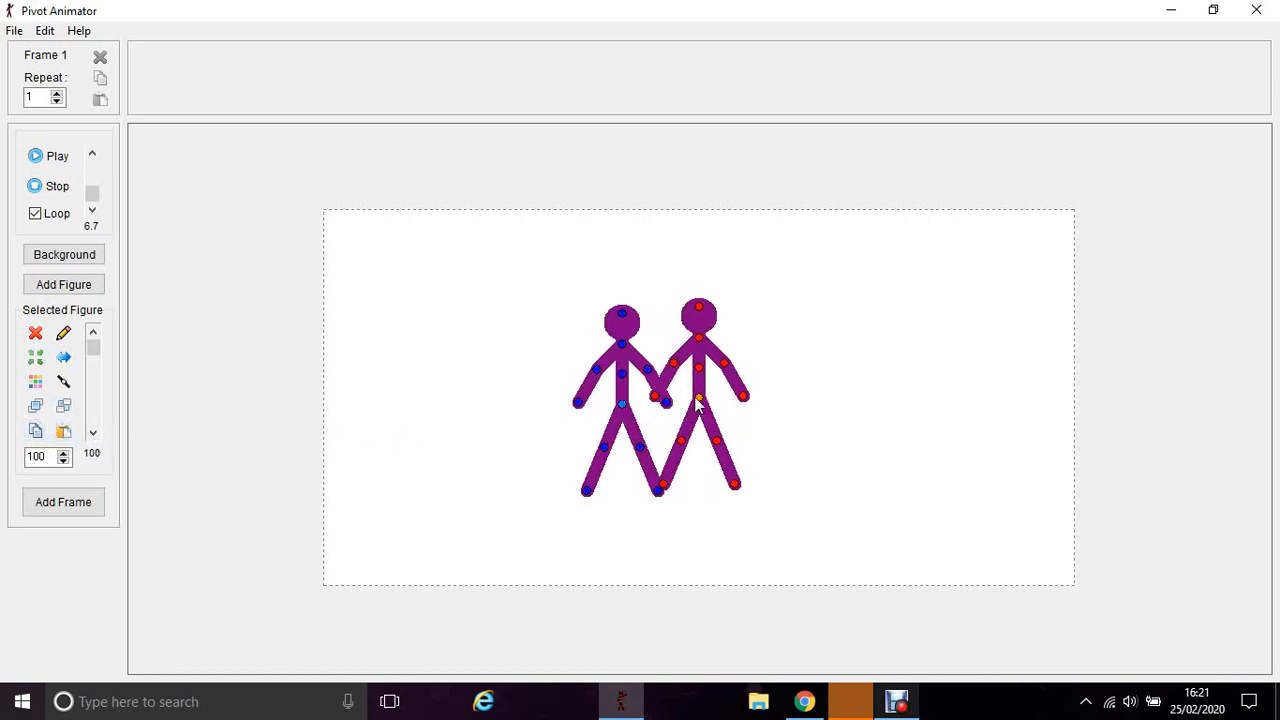
left_click_drag(699, 403, 708, 410)
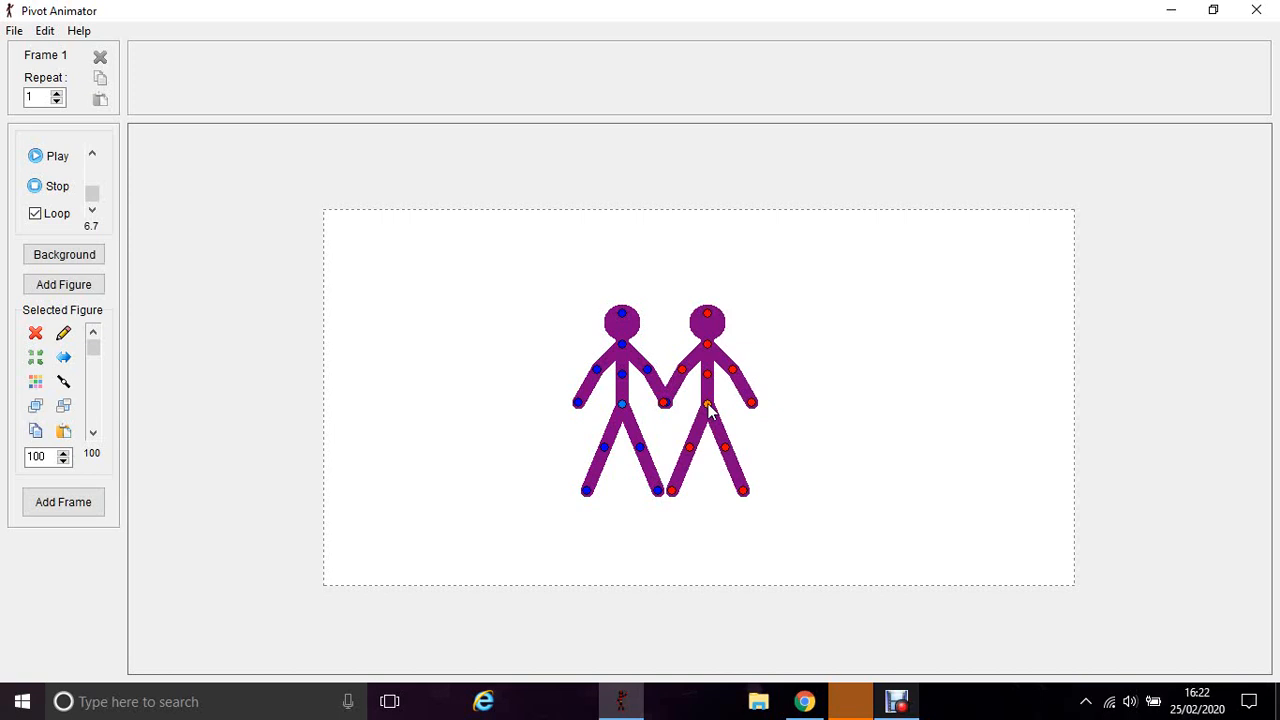
Step: Change the pasted figure's colour to olive
left_click(35, 381)
left_click(579, 294)
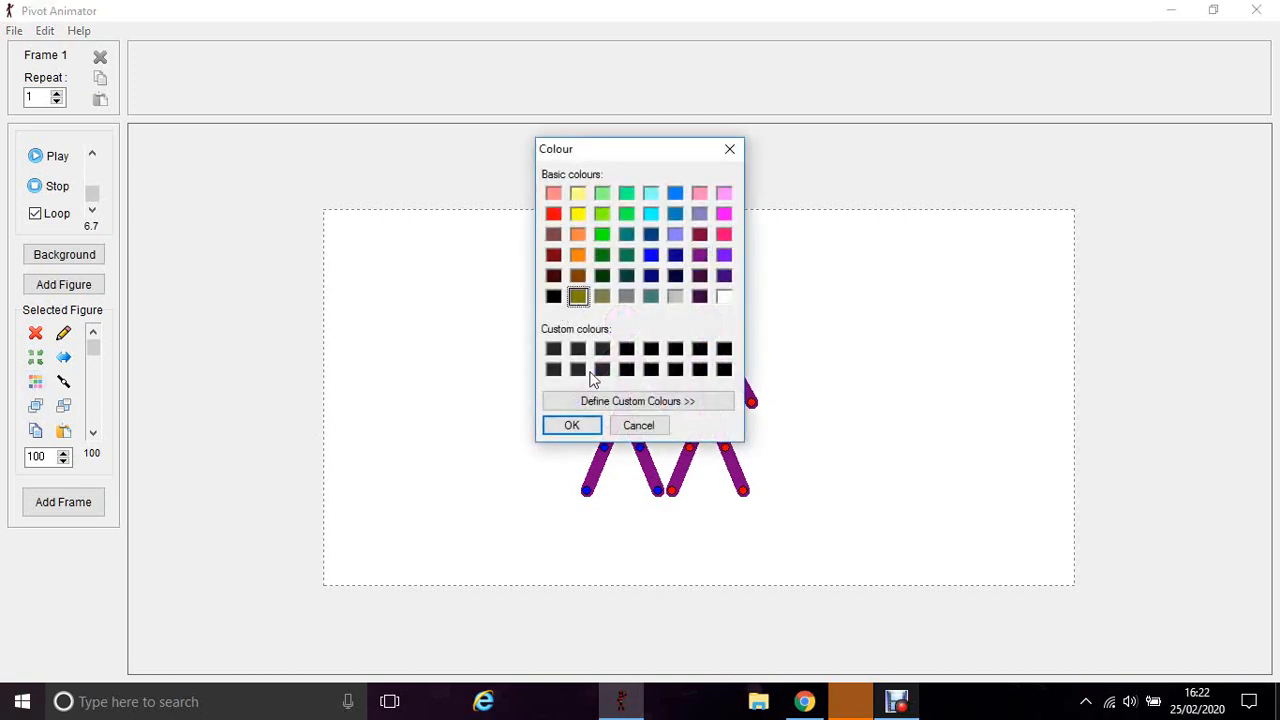
left_click(590, 426)
Step: Move the purple figure further left and the olive figure slightly down so the two stand clearly apart
left_click(620, 406)
left_click_drag(620, 406, 526, 430)
left_click_drag(707, 404, 680, 435)
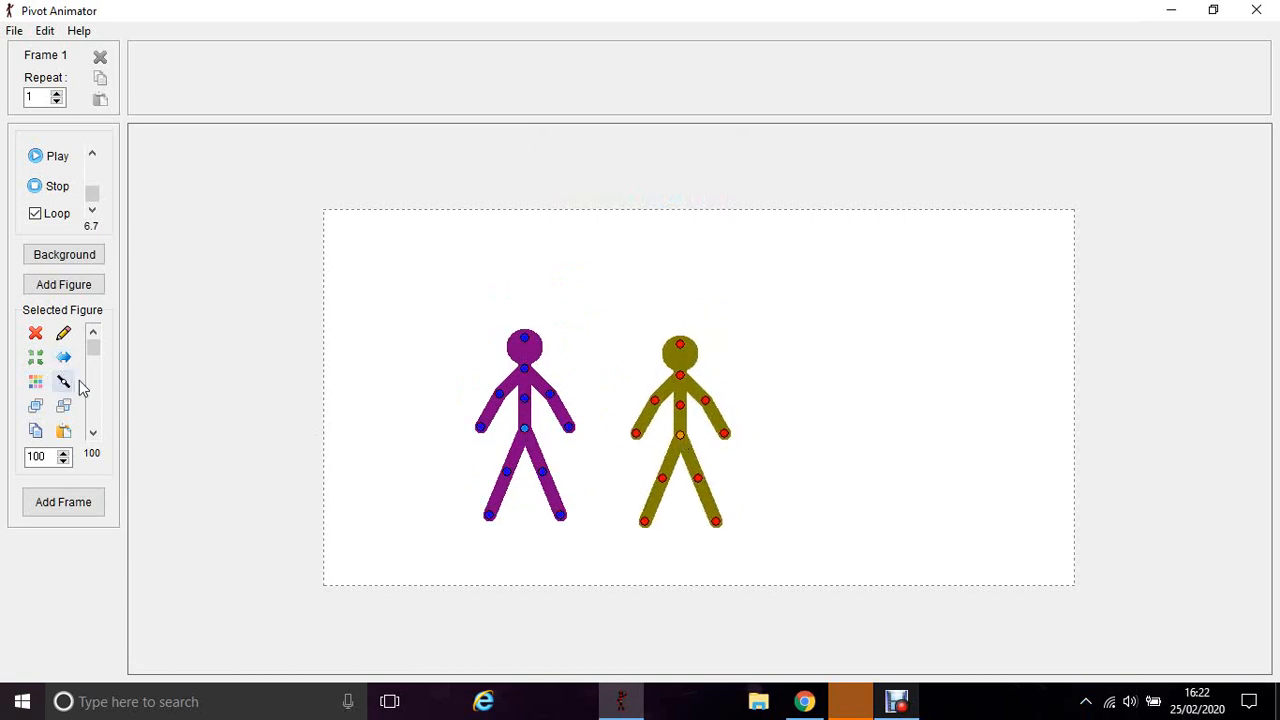
Step: Join the purple figure to the olive figure's mid-torso joint, try moving the joined figures, and undo the join
left_click(526, 436)
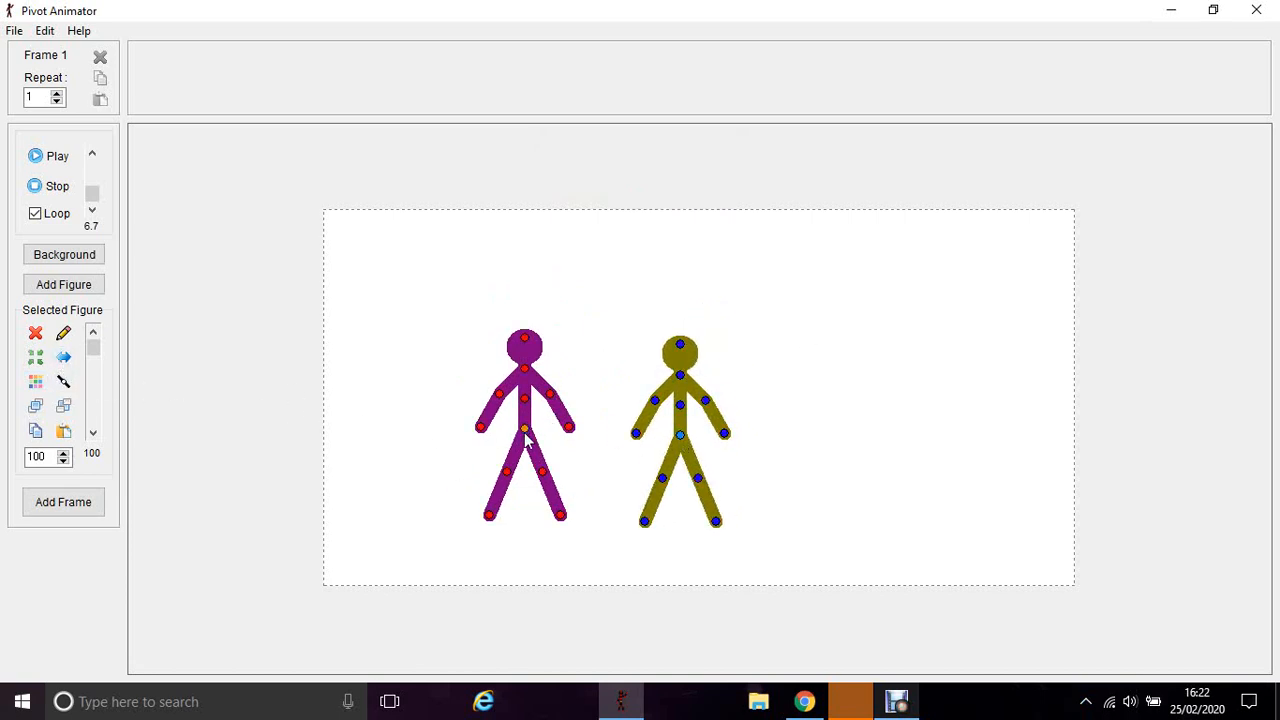
left_click(63, 382)
left_click(680, 403)
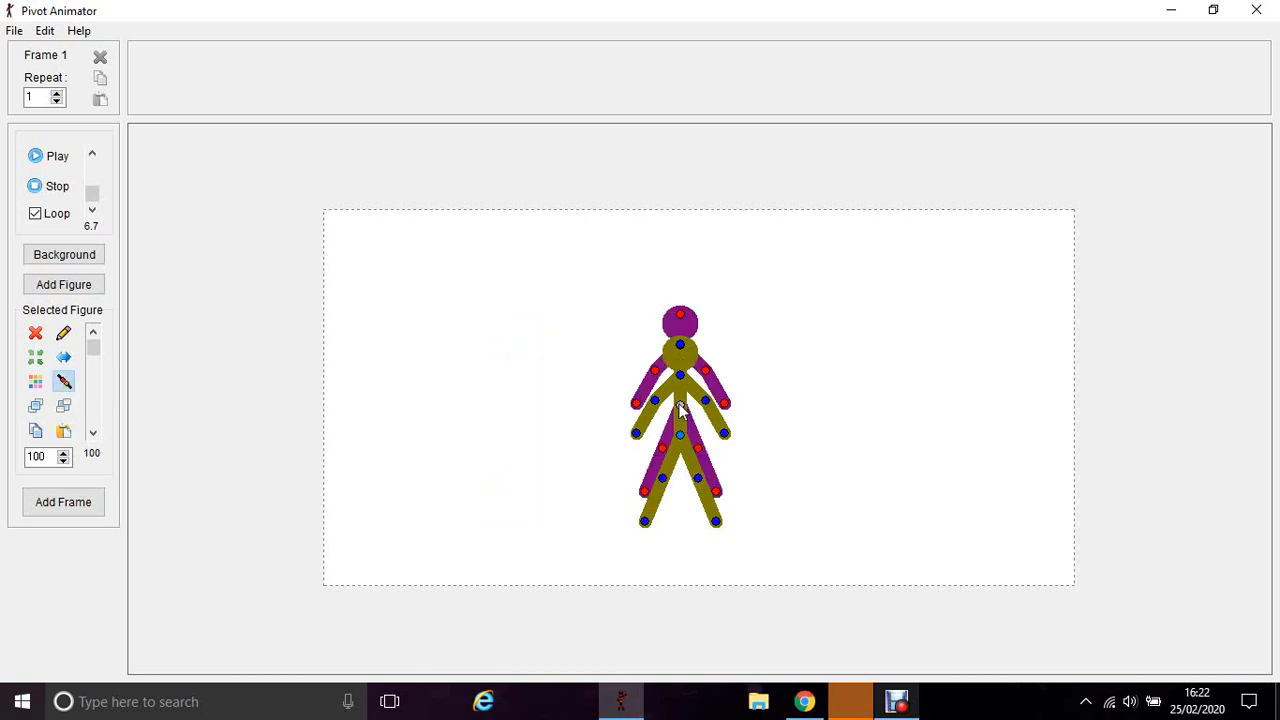
left_click_drag(680, 408, 680, 303)
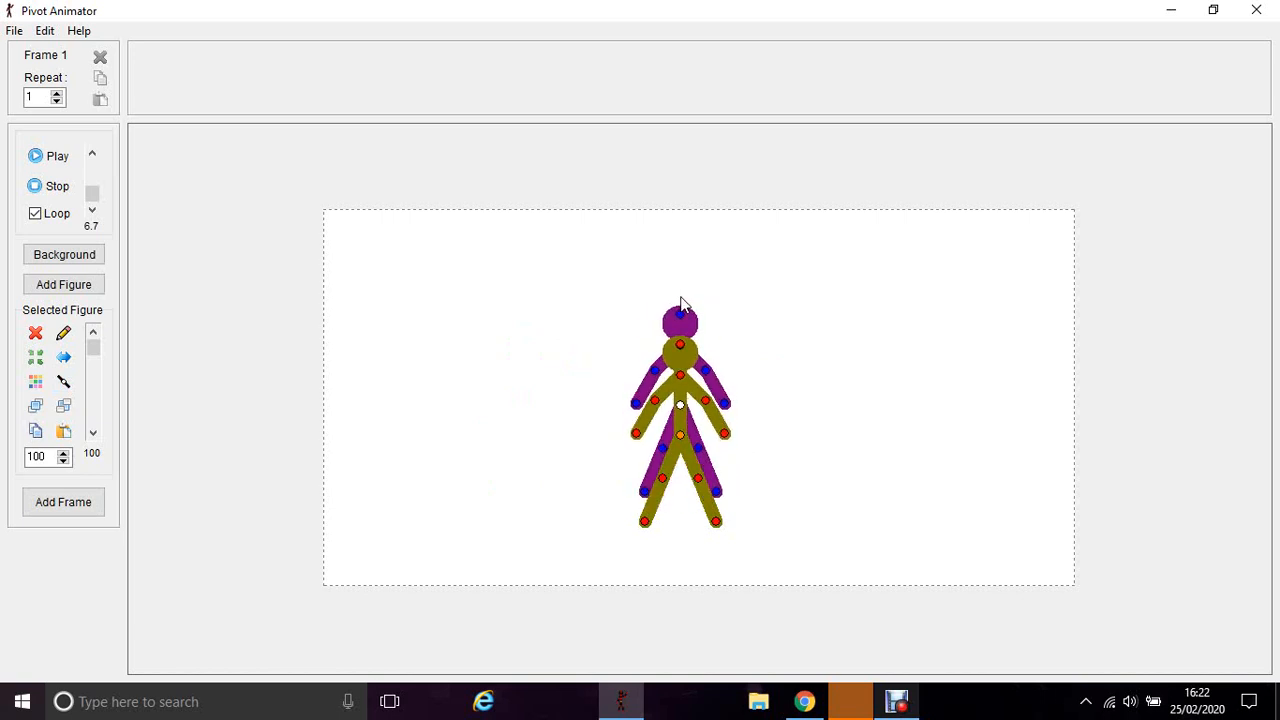
key("ctrl+z")
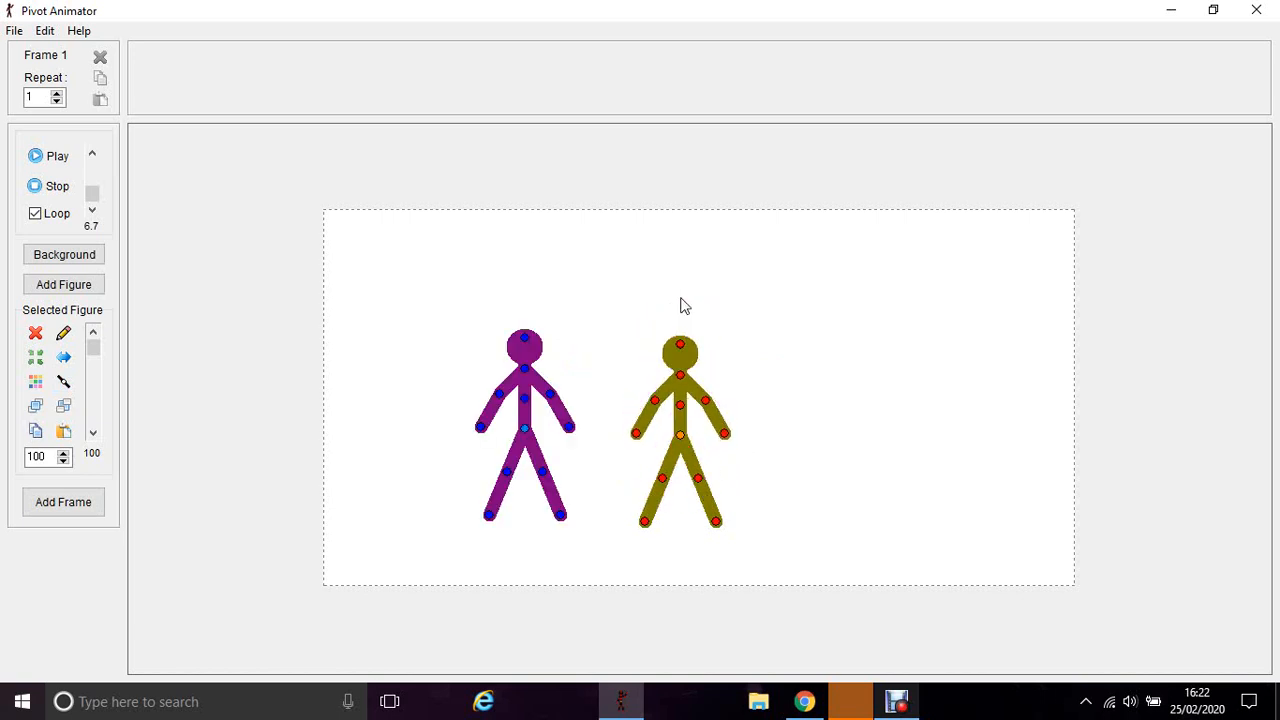
Step: Move the purple figure on top of the olive figure and raise it to the front
left_click(529, 432)
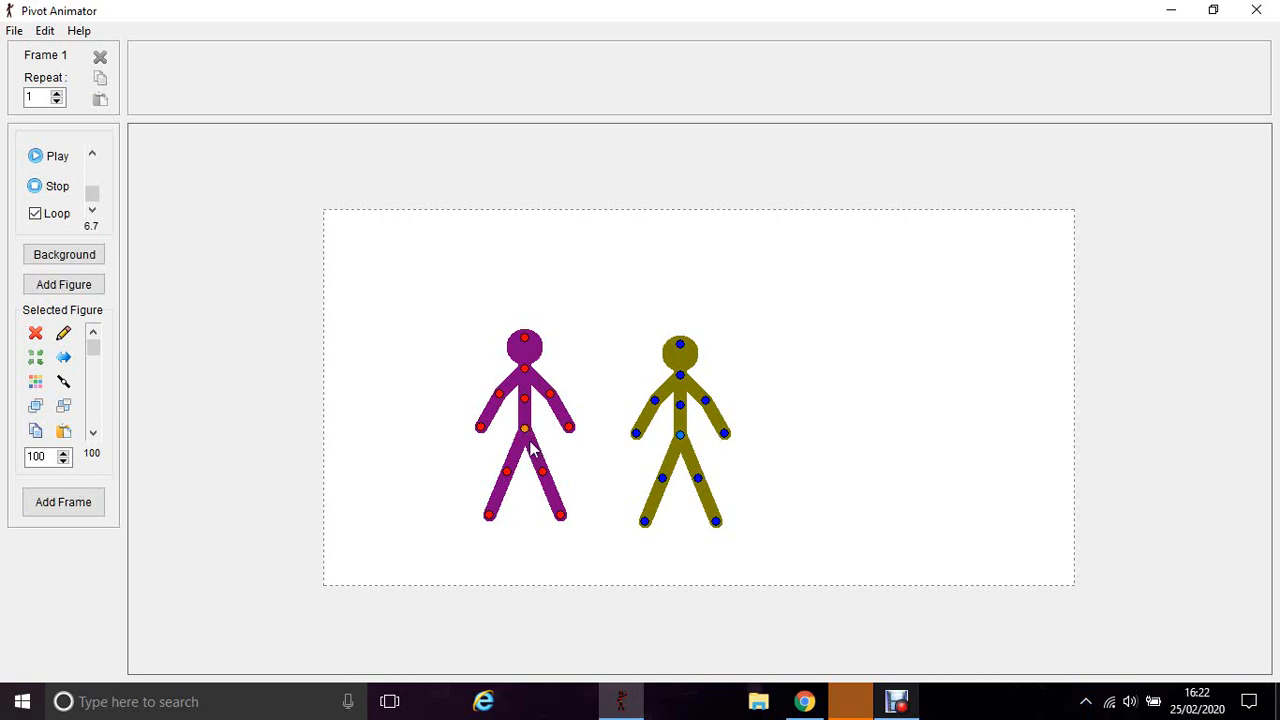
left_click_drag(526, 432, 519, 429)
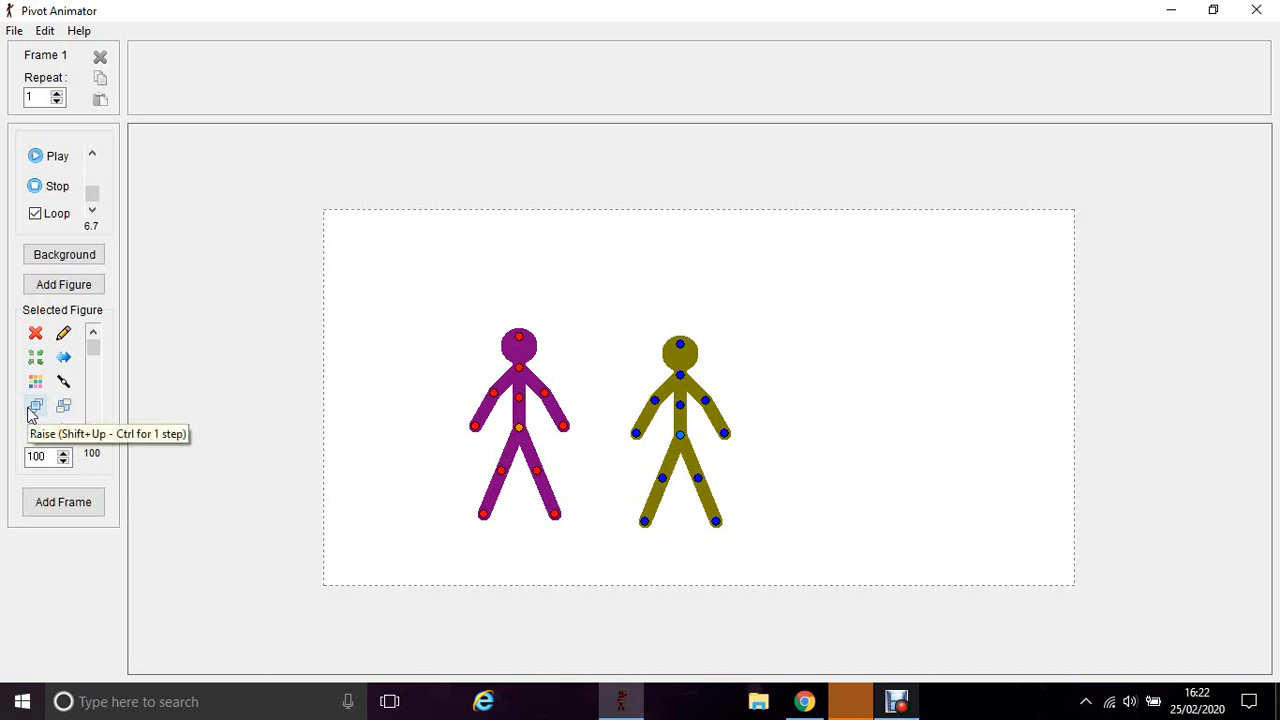
left_click_drag(519, 428, 687, 441)
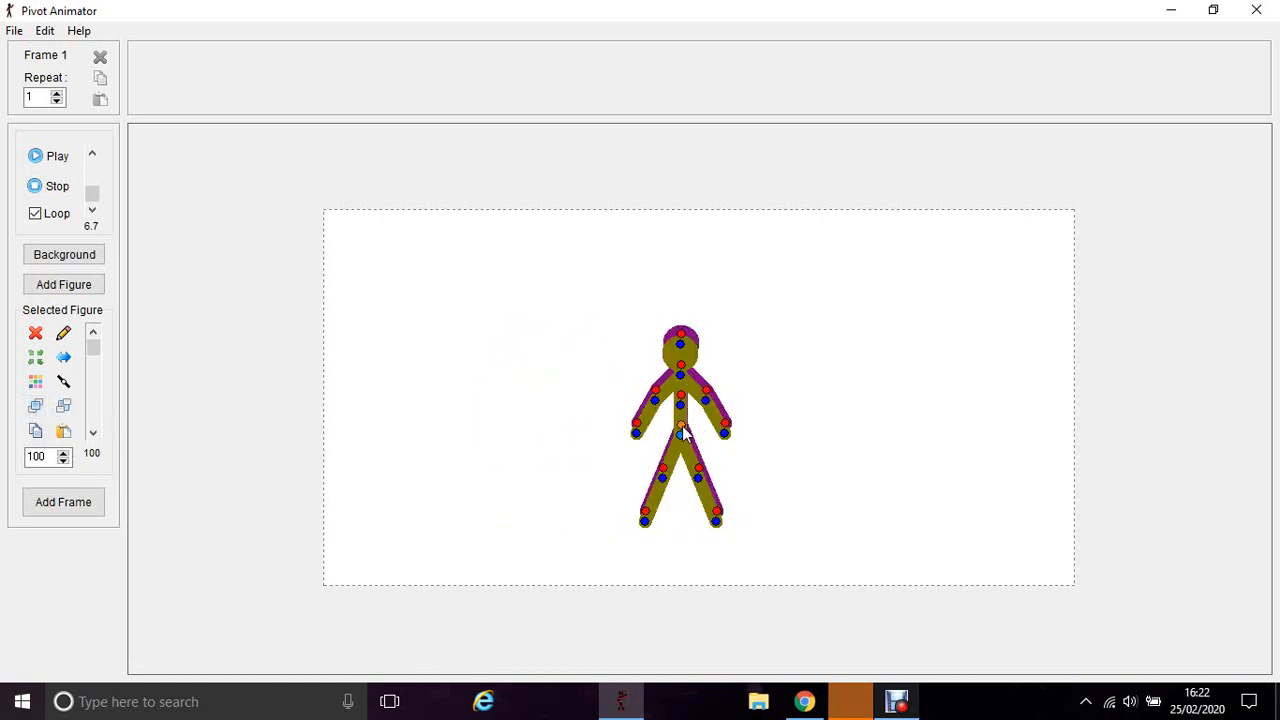
left_click(36, 408)
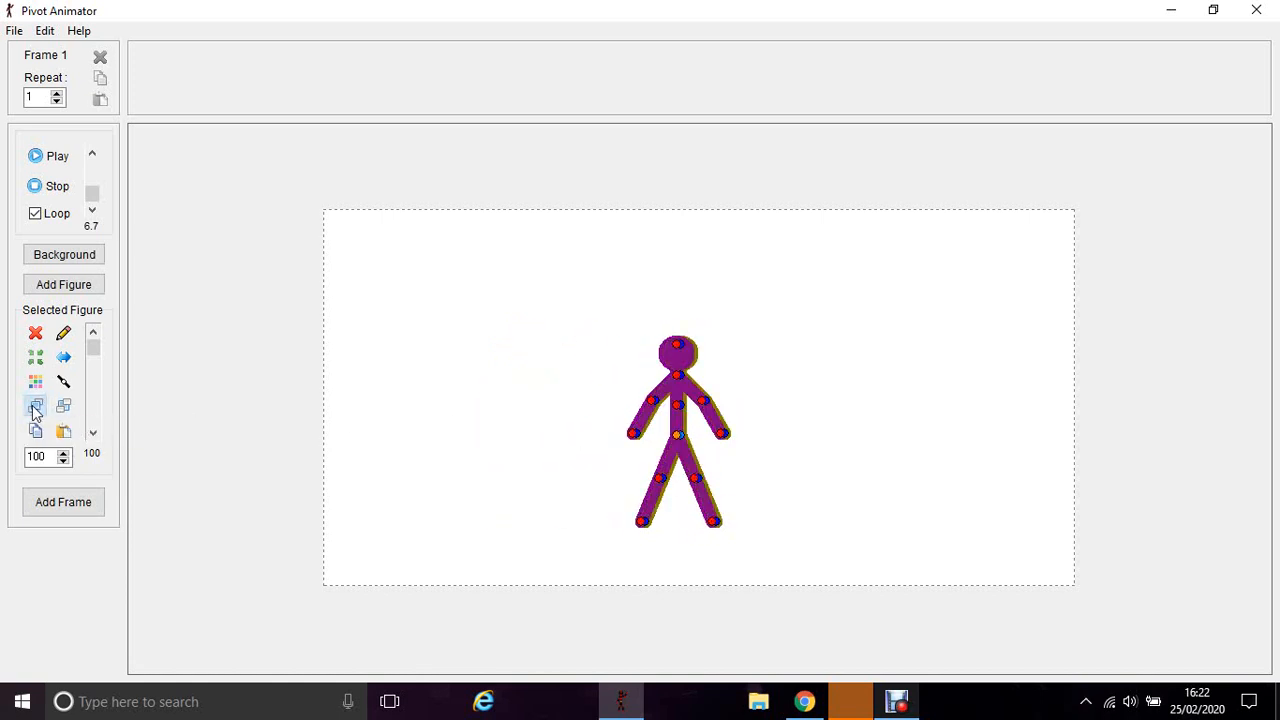
Step: Lower the purple figure behind the olive one and move it away to the left side of the canvas
left_click(63, 406)
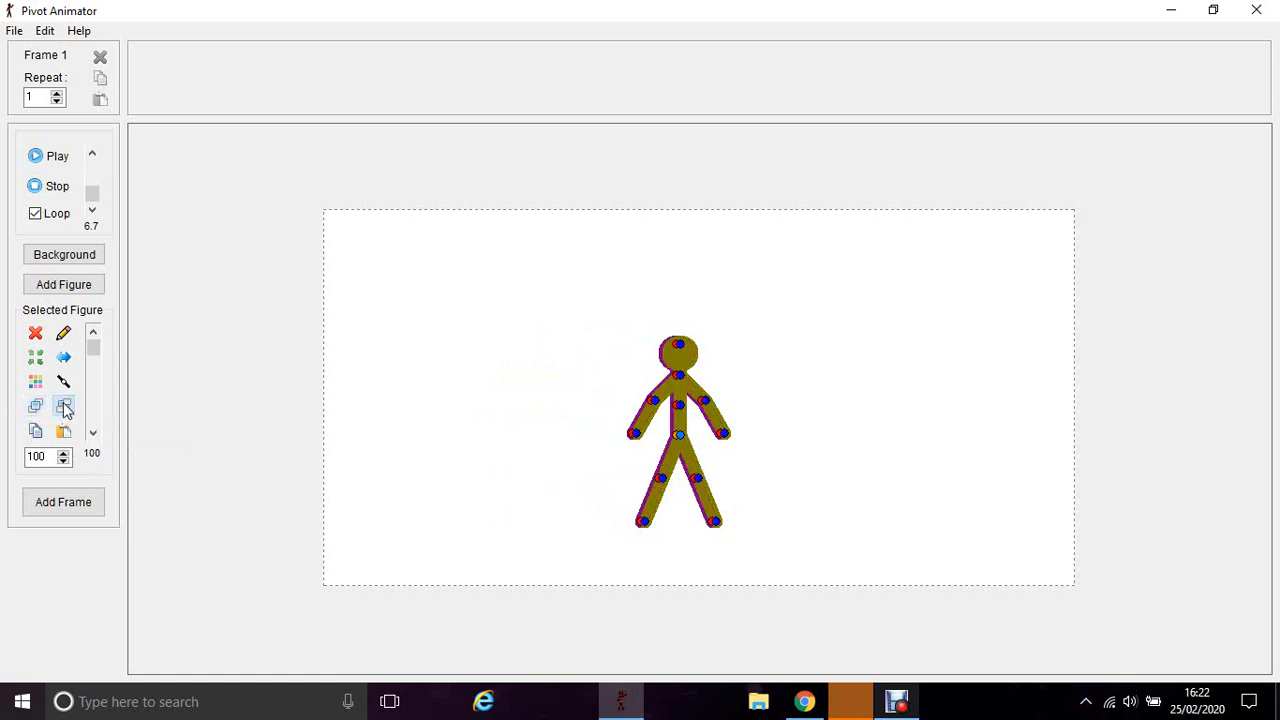
left_click_drag(722, 434, 421, 450)
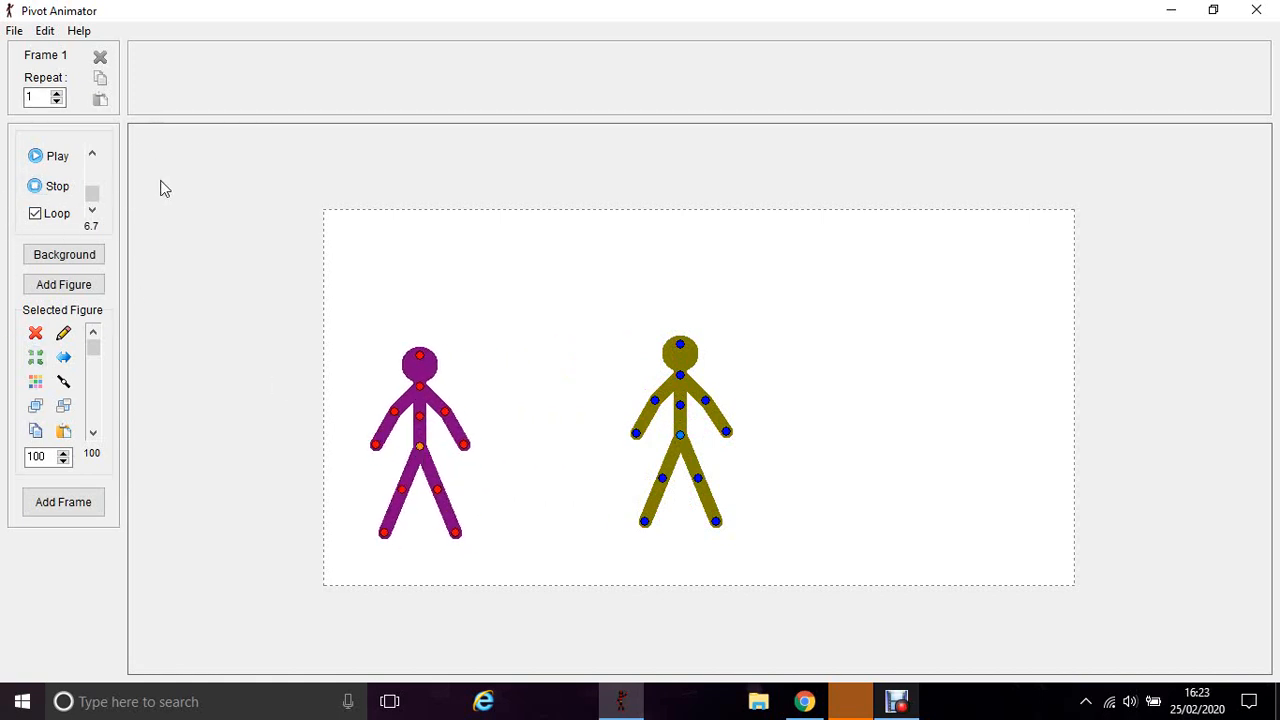
Step: Add another default black figure to the canvas and delete it again
left_click(70, 287)
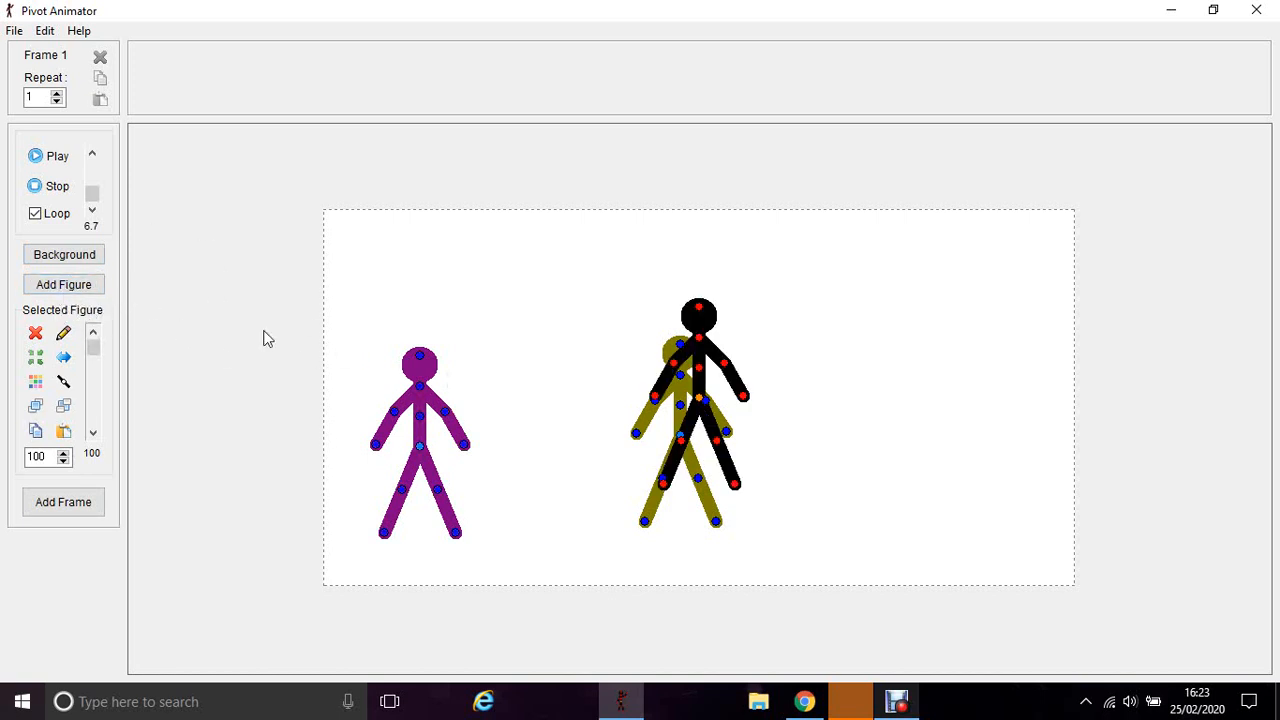
left_click(35, 333)
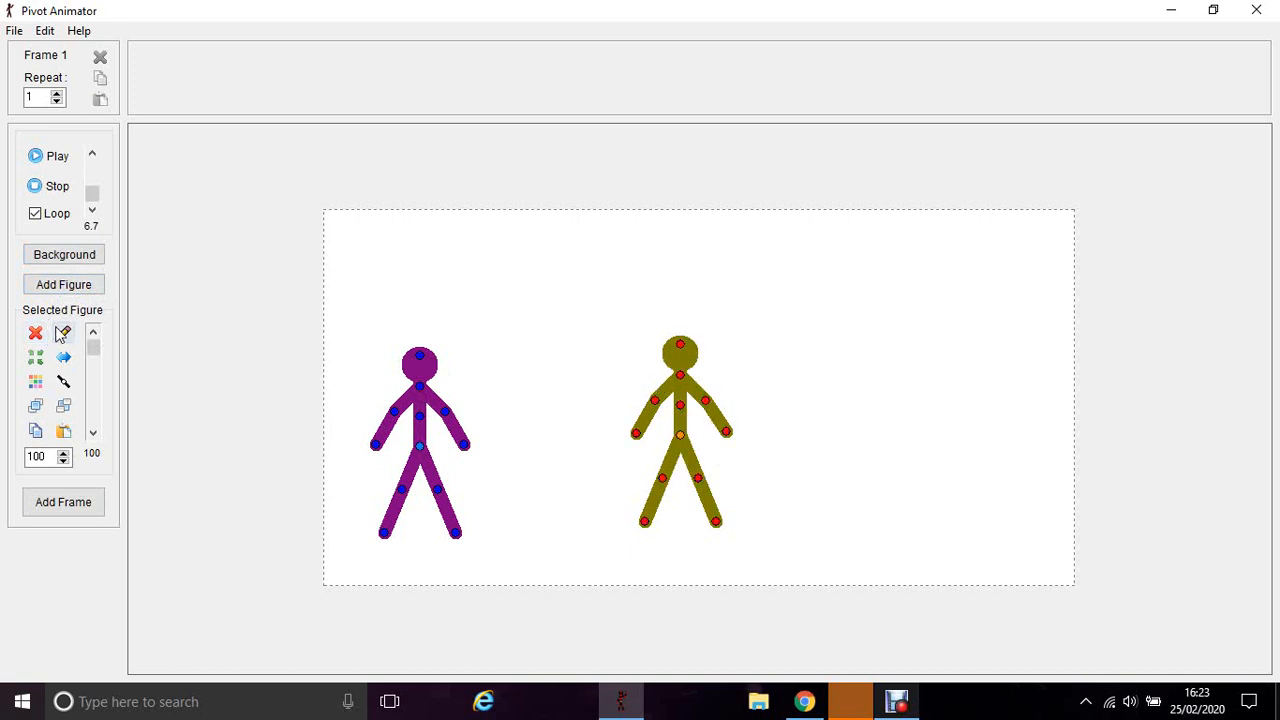
Step: Try to choose a background for the frame and dismiss the message
left_click(90, 257)
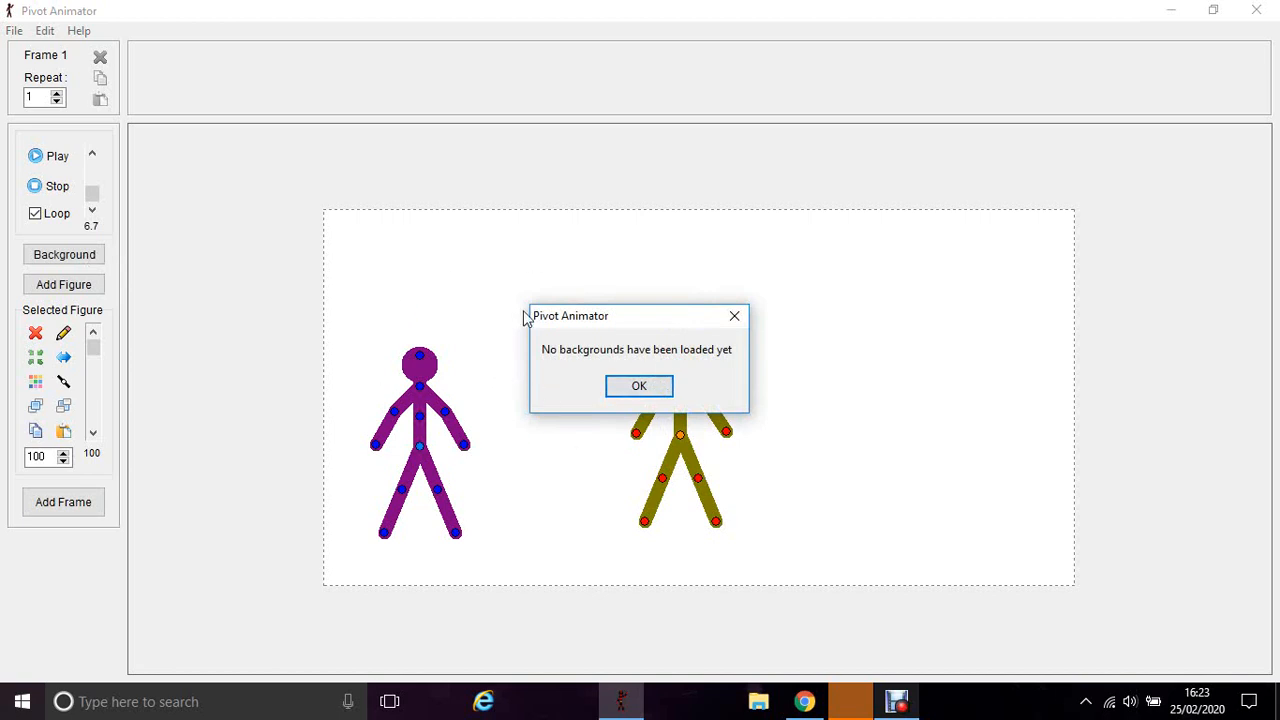
left_click(734, 316)
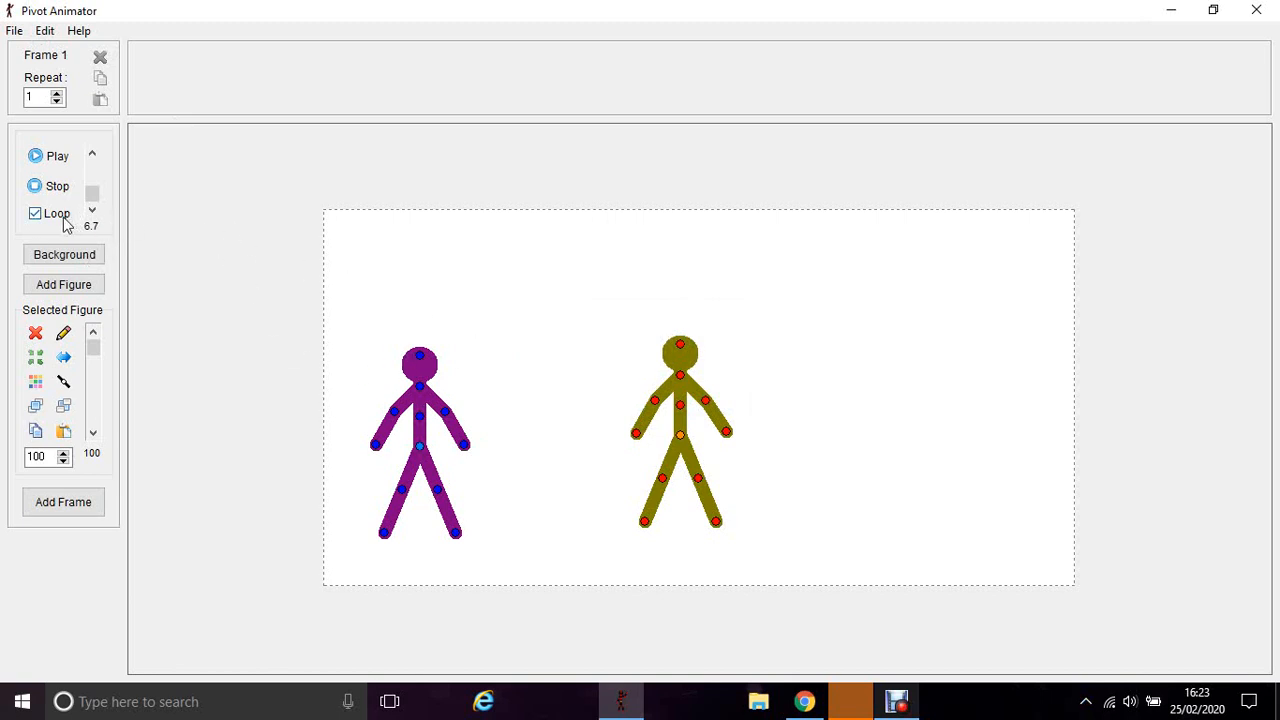
Step: Toggle looped playback off and on again, and try out the playback speed slider
left_click(33, 214)
left_click(38, 216)
left_click(38, 216)
left_click(91, 199)
Step: Add seven identical frames of the purple and olive figures to the animation timeline
key("Return")
key("Return")
key("Return")
key("Return")
key("Return")
key("Return")
key("Return")
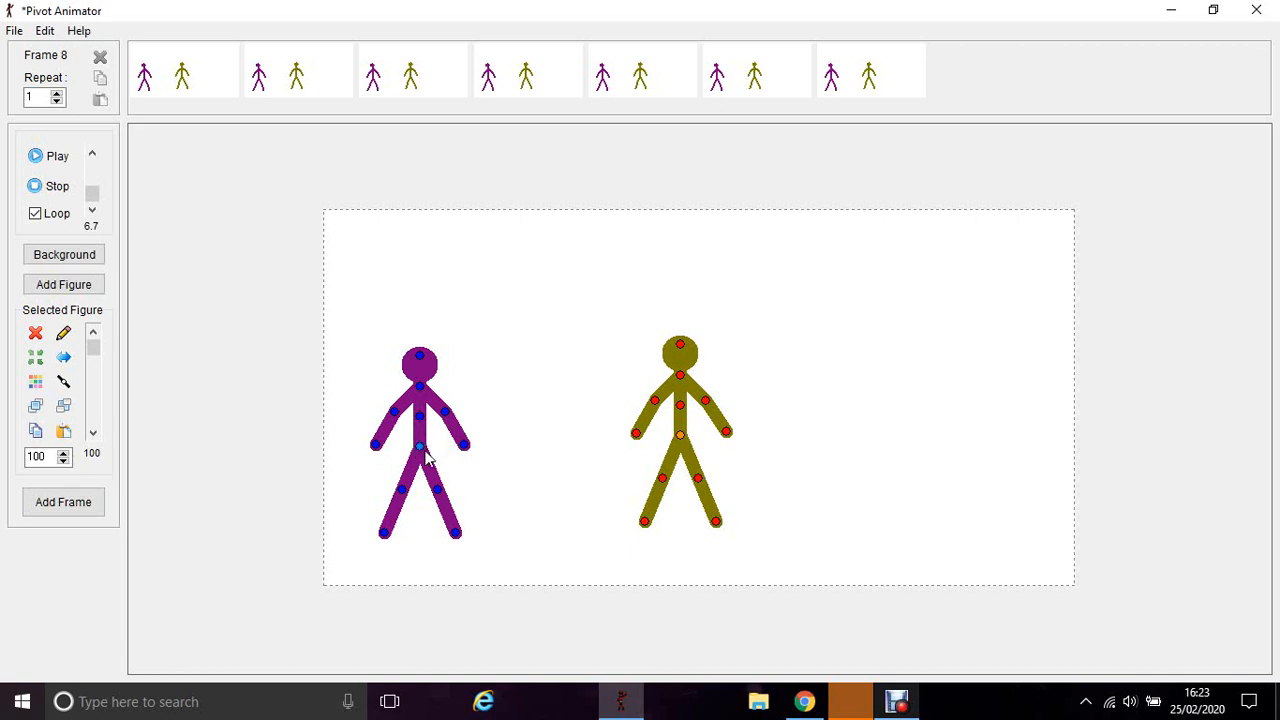
Step: Add three more frames, moving the purple and olive figures a little closer together in each until they overlap
left_click_drag(420, 444, 443, 439)
left_click_drag(680, 436, 632, 440)
key("Return")
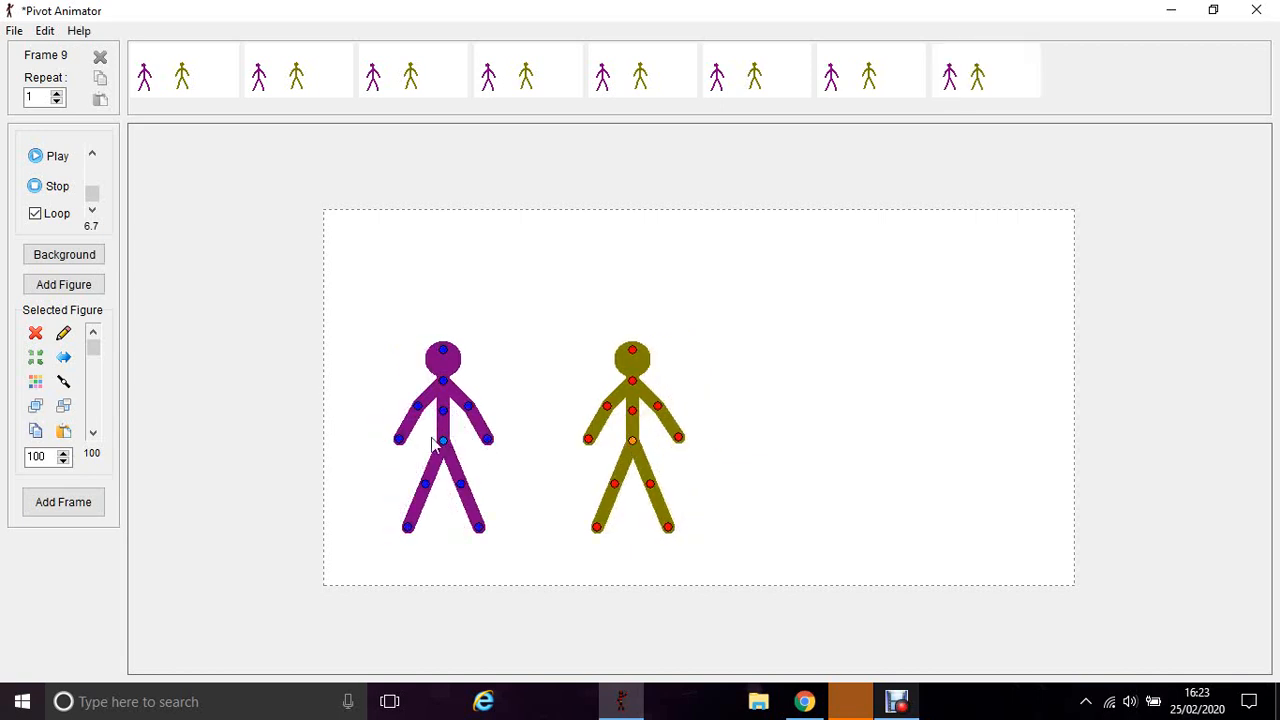
left_click_drag(445, 446, 480, 443)
left_click(616, 447)
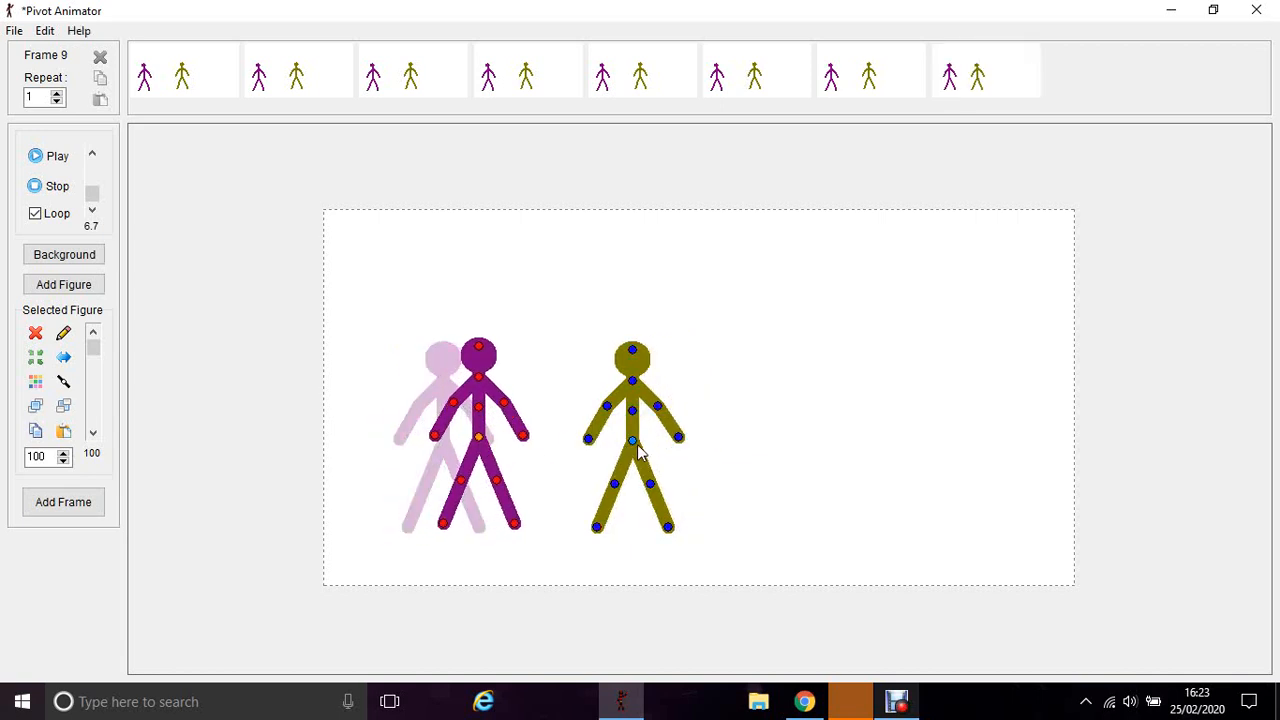
left_click_drag(632, 440, 608, 441)
key("Return")
left_click_drag(478, 437, 514, 439)
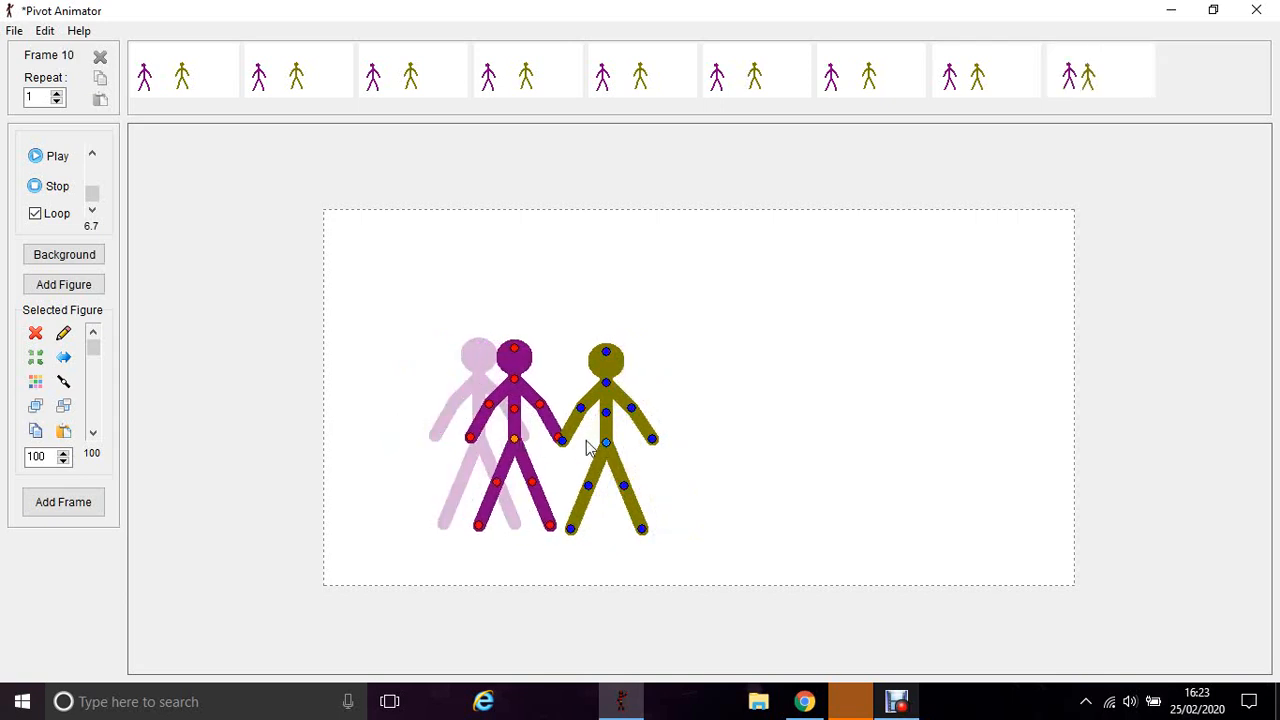
left_click_drag(606, 443, 573, 447)
key("Return")
Step: Play the looping animation to preview the two figures walking towards each other, and stop playback
left_click(56, 158)
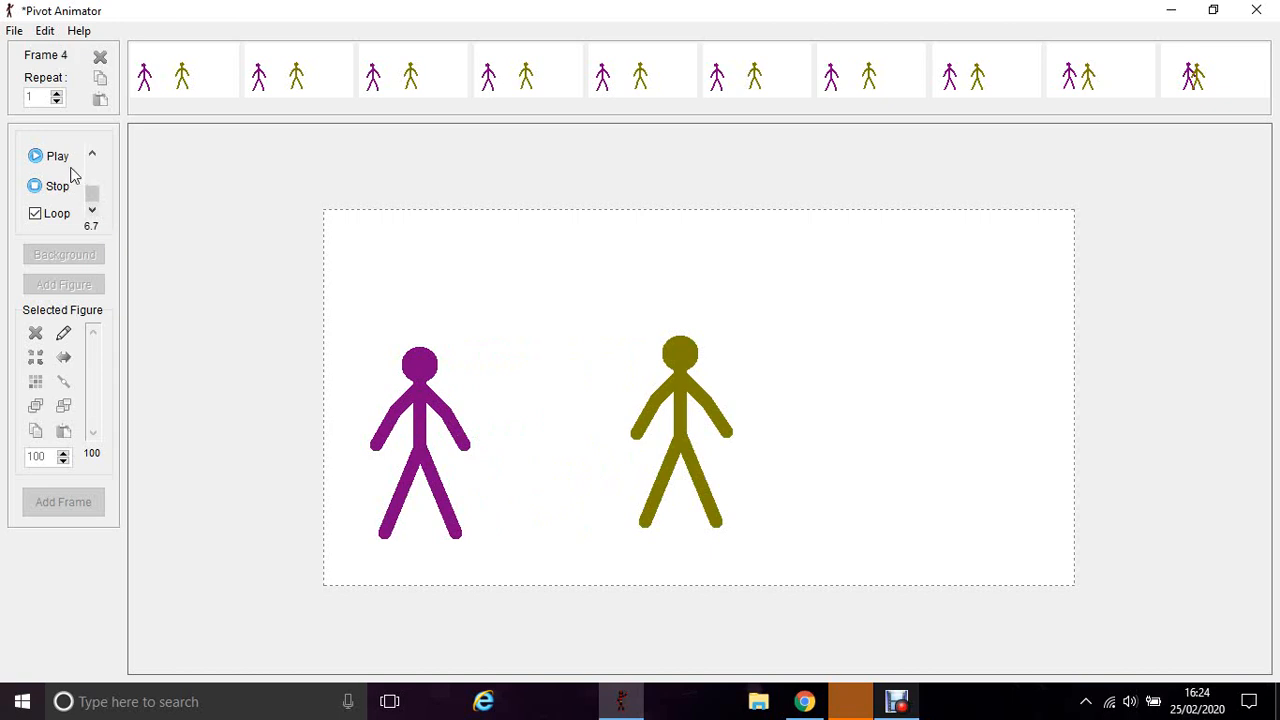
mouse_move(93, 194)
left_mouse_down()
mouse_move(96, 144)
mouse_move(89, 194)
left_mouse_up()
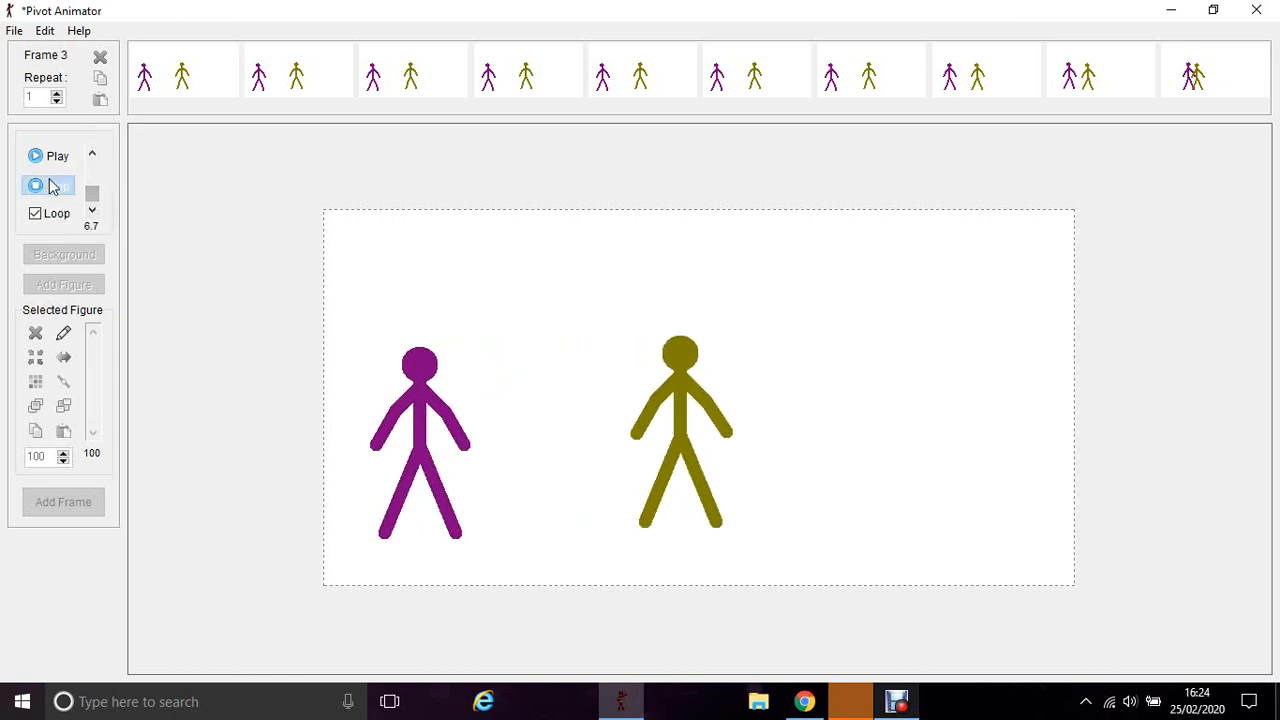
left_click(51, 184)
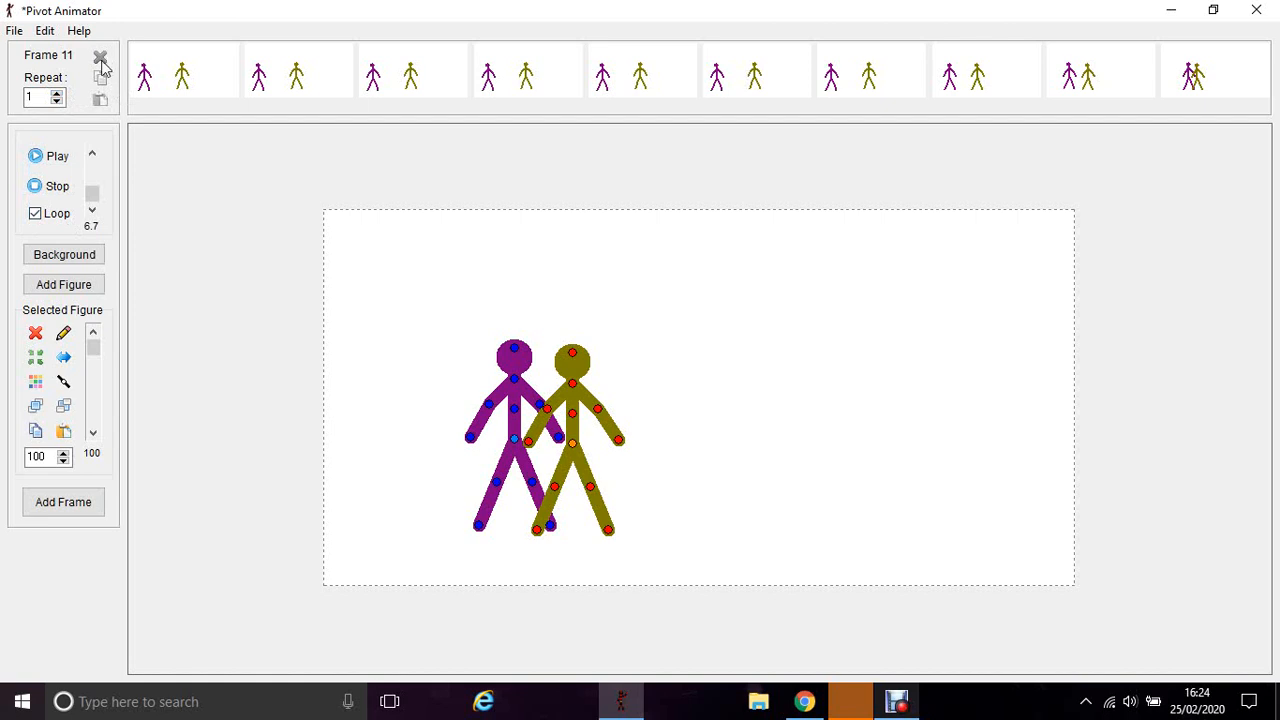
Step: Select the first frame in the animation timeline for editing
left_click(198, 72)
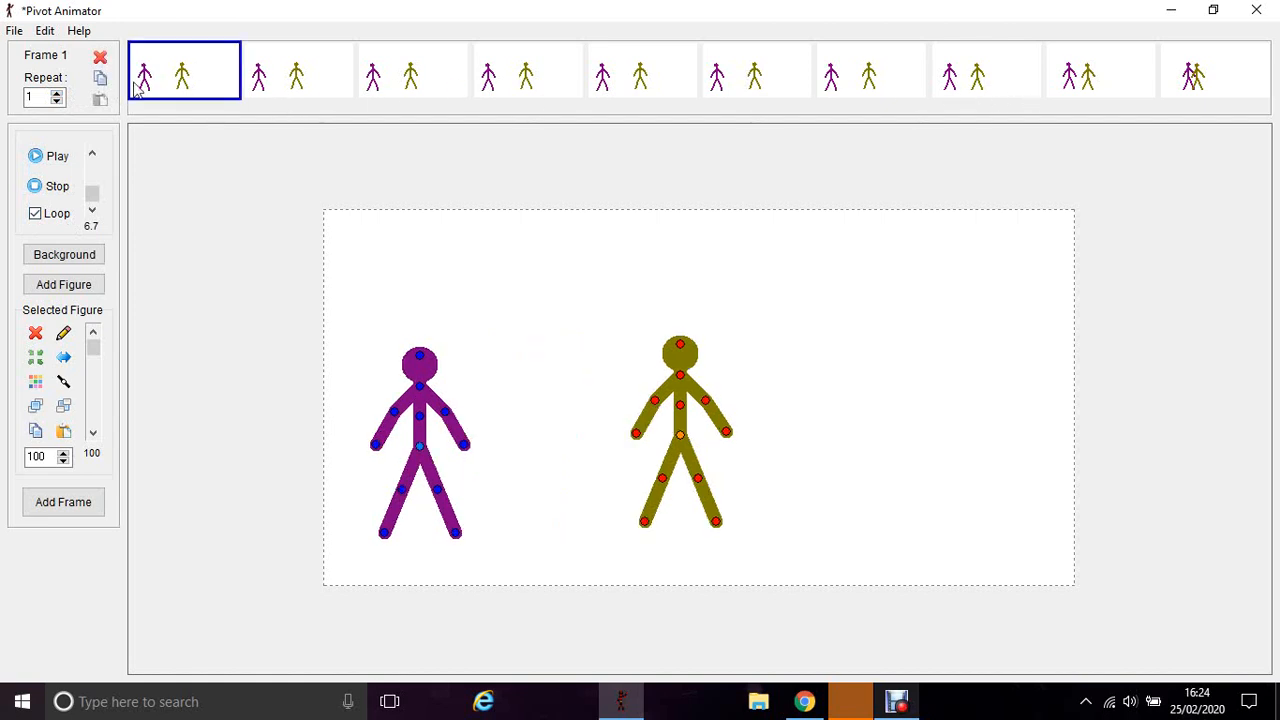